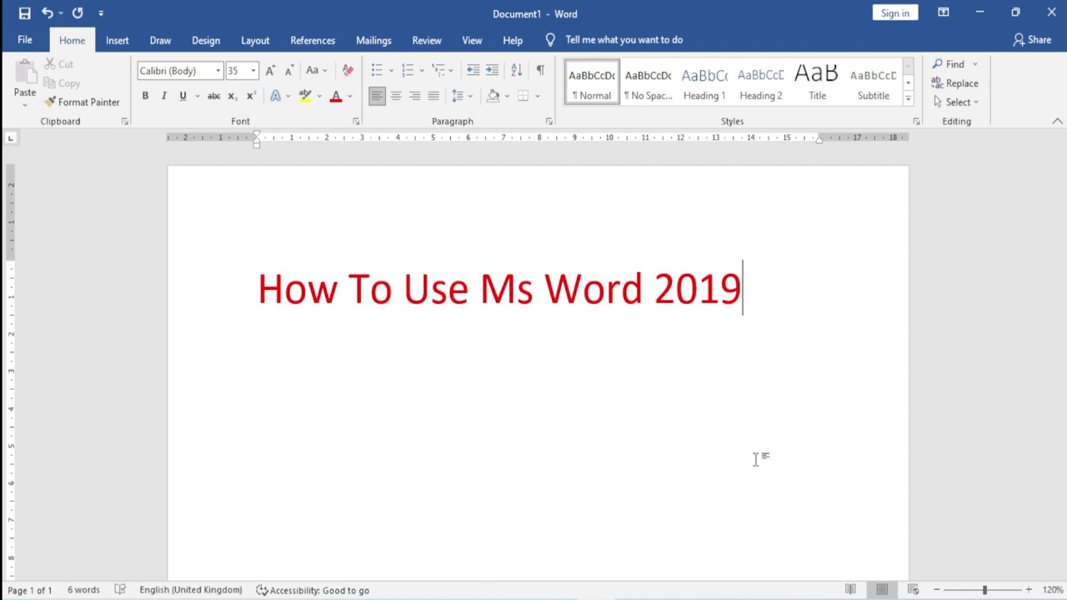
Step: Open the Windows Run prompt with Win+R, which shows winword prefilled
{"action": "key", "text": "super+r"}
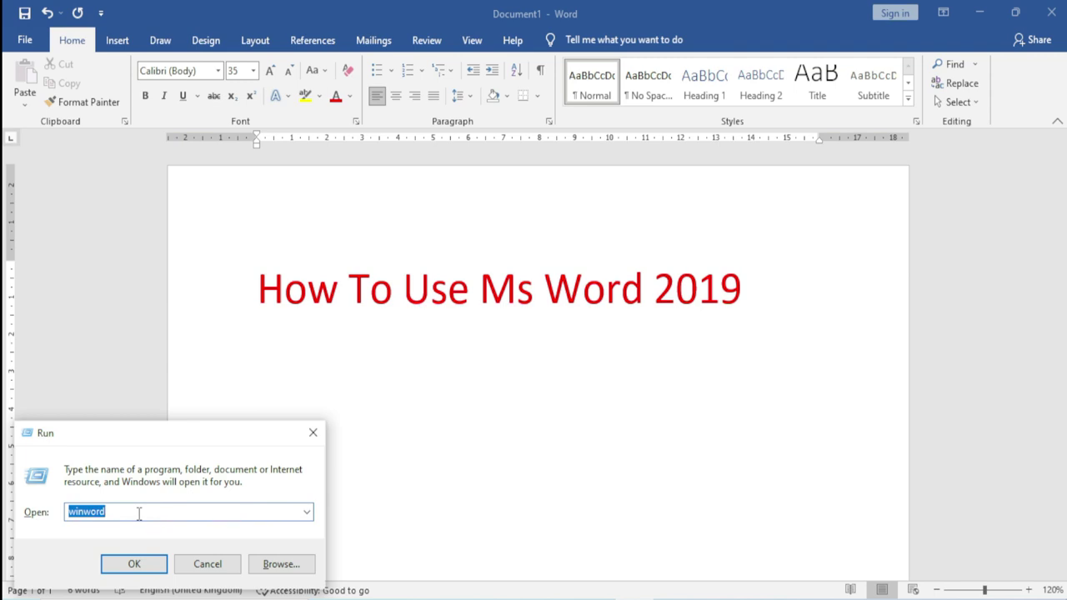
Step: Launch Microsoft Word by entering winword in the Run box
{"action": "key", "text": "BackSpace"}
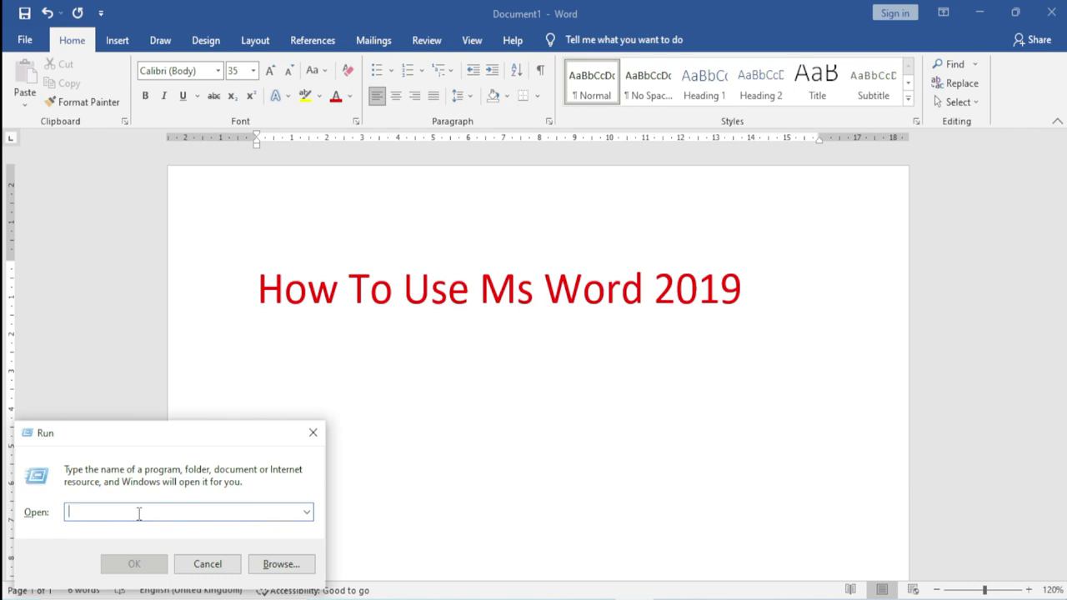
{"action": "type", "text": "winword"}
{"action": "left_click", "coordinate": [138, 511]}
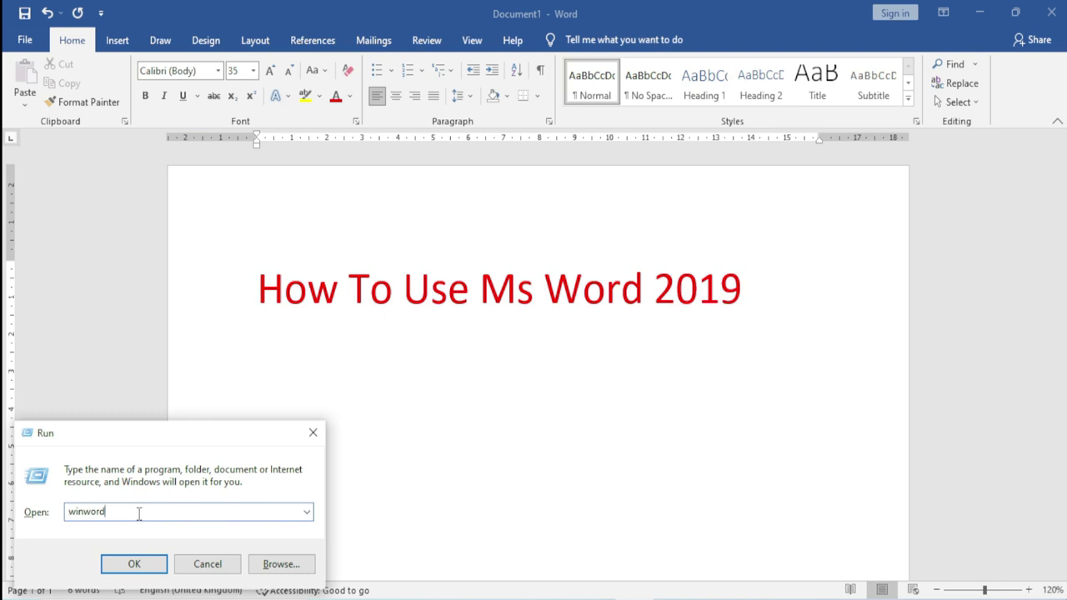
{"action": "key", "text": "Return"}
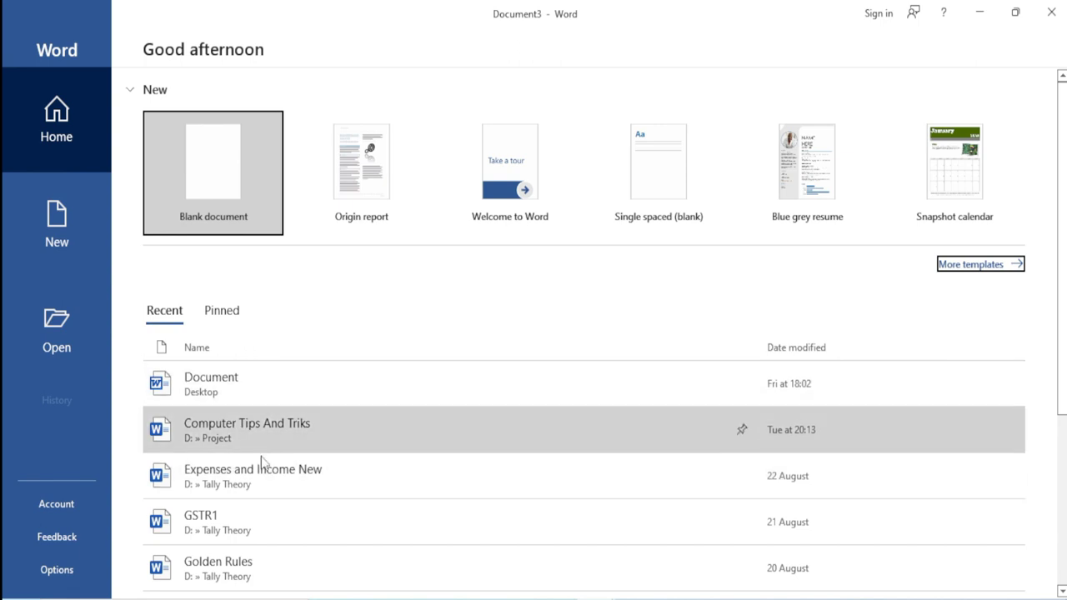
Step: Create a new blank document, Document3, from the Word start screen
{"action": "scroll", "coordinate": [260, 442], "scroll_direction": "down", "scroll_amount": 2}
{"action": "scroll", "coordinate": [265, 471], "scroll_direction": "down", "scroll_amount": 2}
{"action": "scroll", "coordinate": [266, 476], "scroll_direction": "up", "scroll_amount": 2}
{"action": "scroll", "coordinate": [267, 479], "scroll_direction": "up", "scroll_amount": 2}
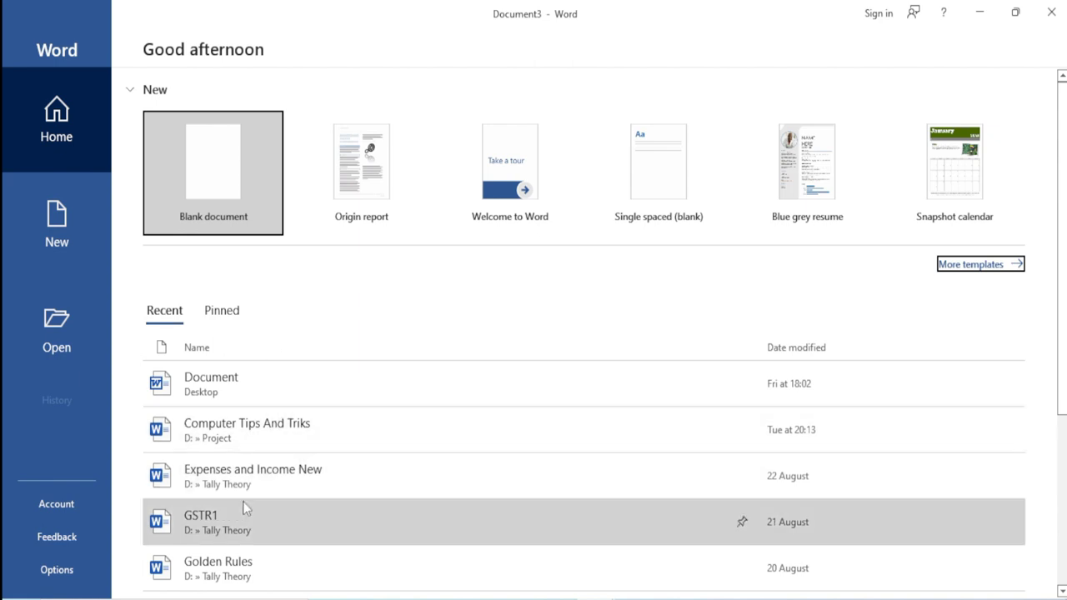
{"action": "left_click", "coordinate": [211, 179]}
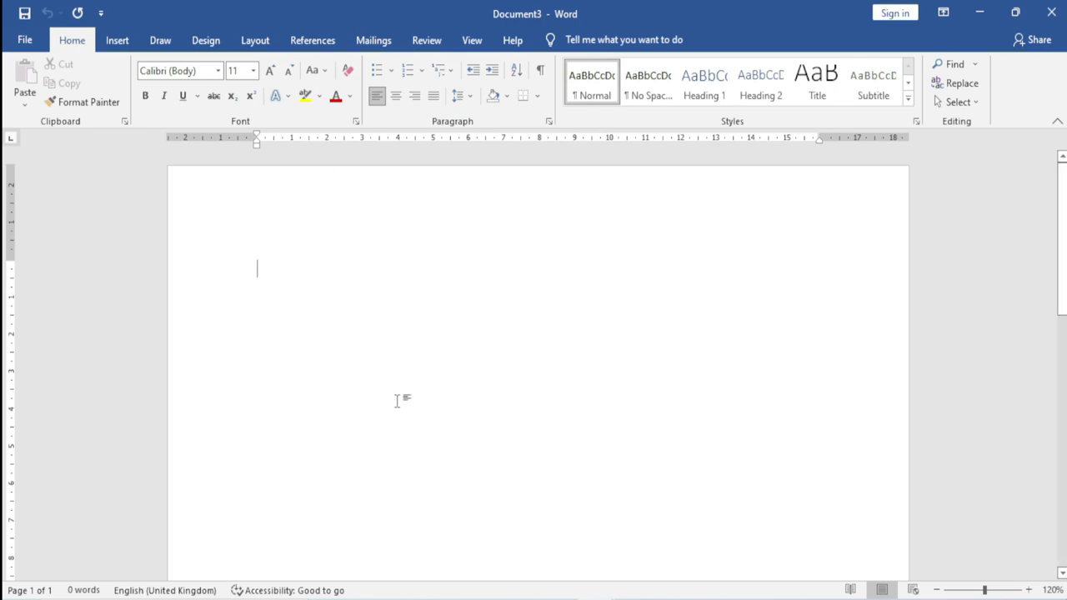
{"action": "type", "text": "=rand"}
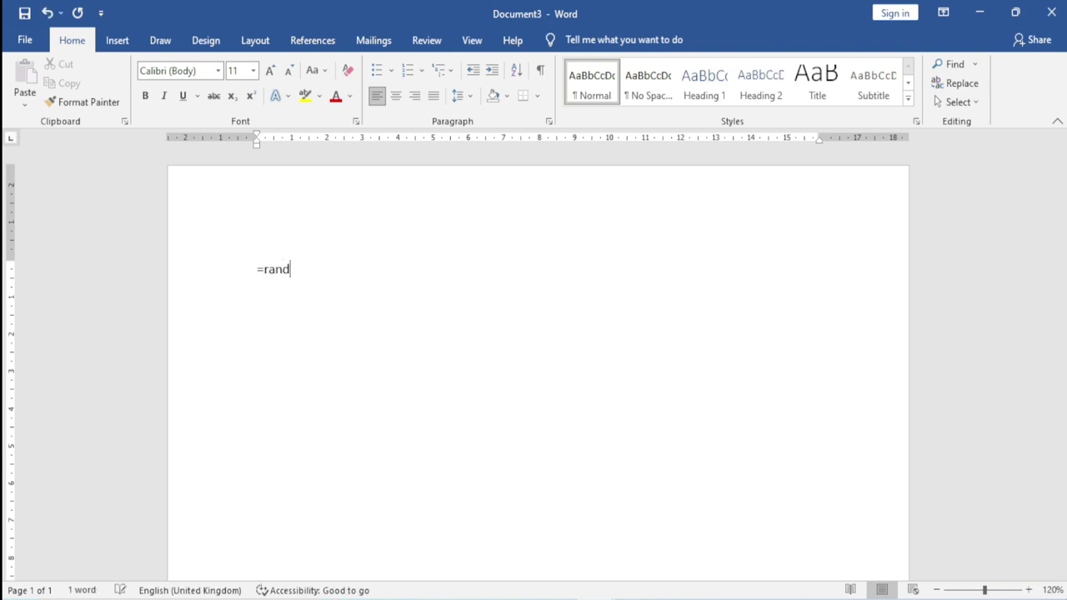
{"action": "type", "text": "()"}
{"action": "key", "text": "Return"}
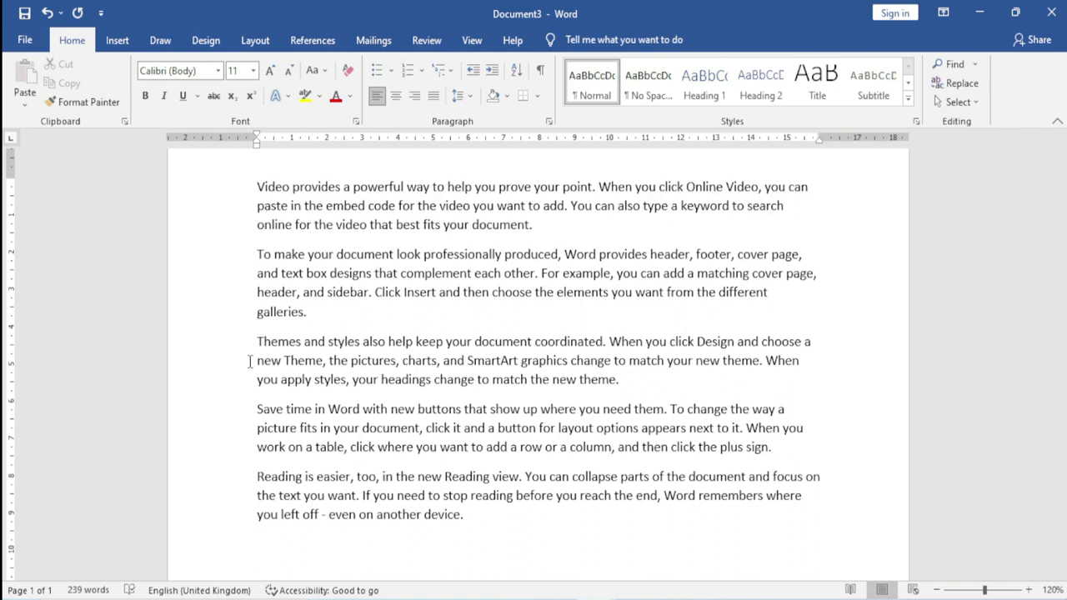
{"action": "key", "text": "ctrl+a"}
{"action": "key", "text": "Delete"}
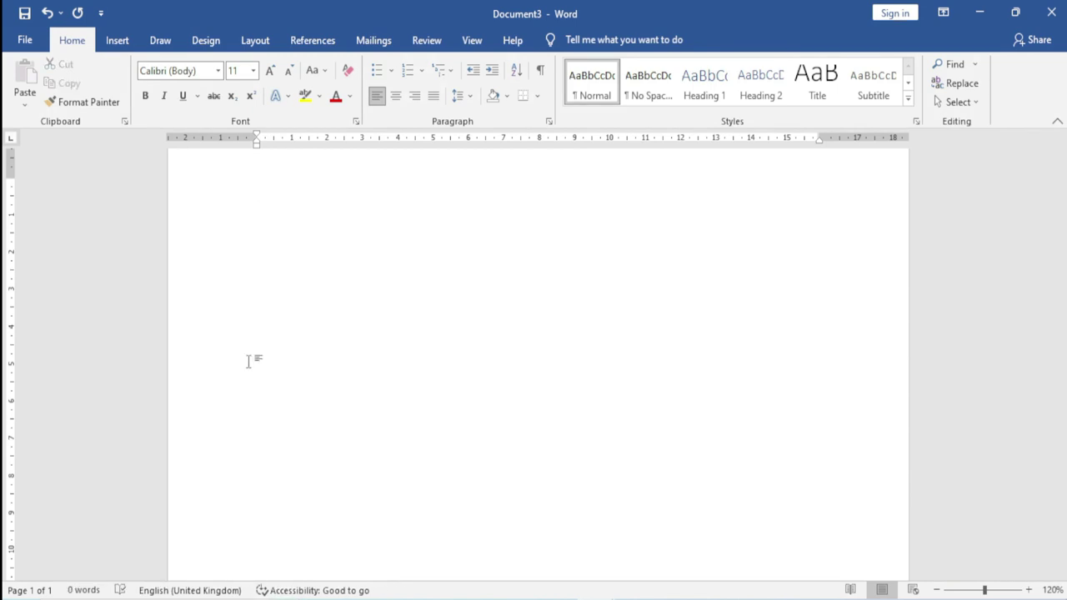
Step: Generate a single sample paragraph with the =rand(1) formula
{"action": "type", "text": "="}
{"action": "type", "text": "rand"}
{"action": "type", "text": "("}
{"action": "type", "text": "1"}
{"action": "type", "text": ")"}
{"action": "key", "text": "Return"}
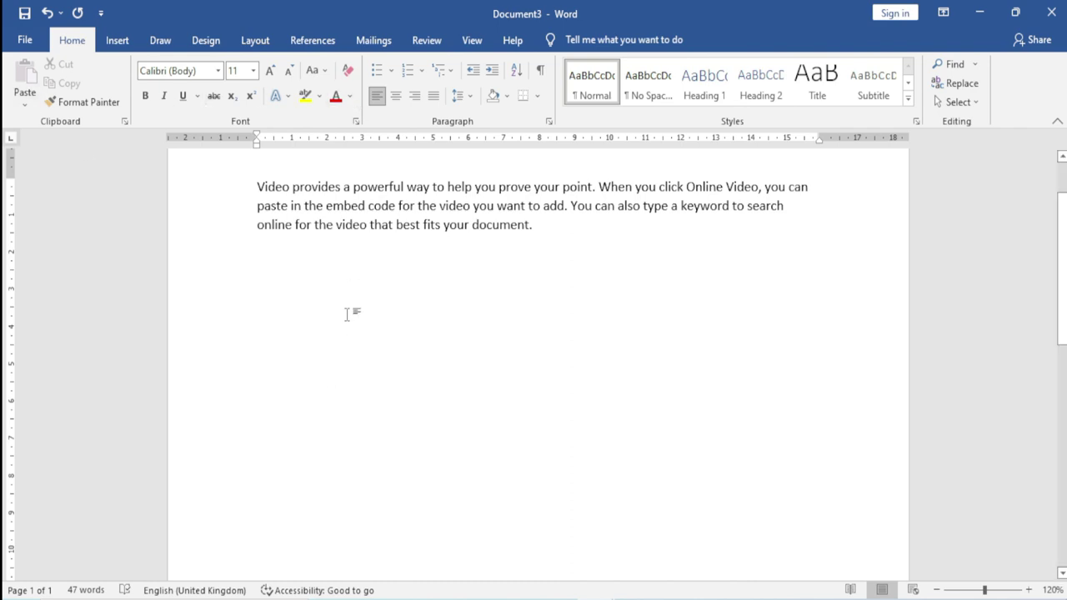
Step: Clear the page and enter =rand() to generate five sample paragraphs
{"action": "key", "text": "ctrl+a"}
{"action": "key", "text": "Delete"}
{"action": "type", "text": "=rand()"}
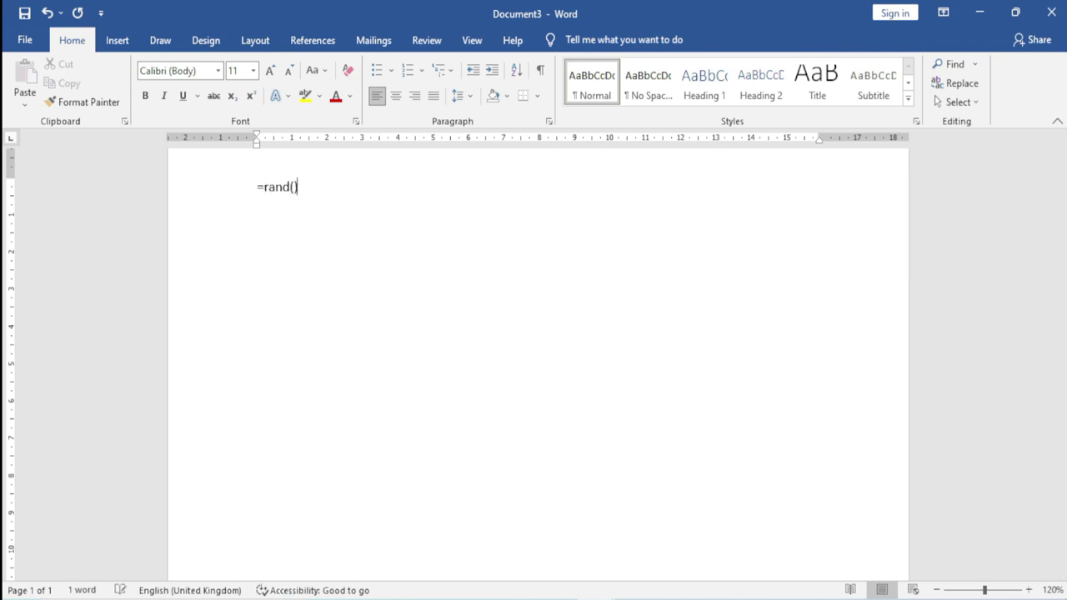
{"action": "key", "text": "Return"}
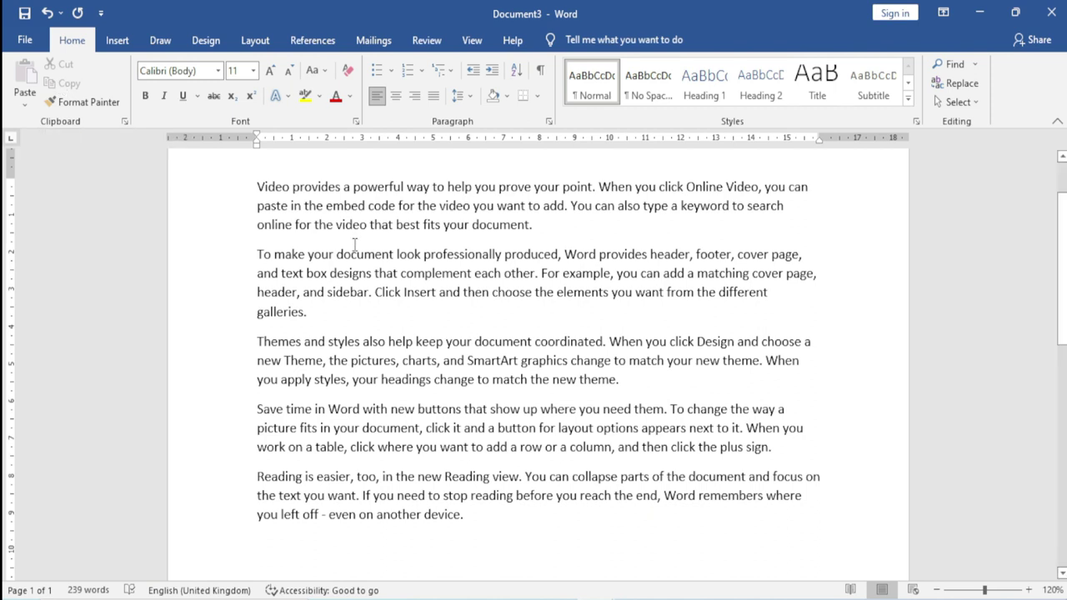
Step: Copy the document's first line and drag it to the end of the document
{"action": "left_click", "coordinate": [242, 197]}
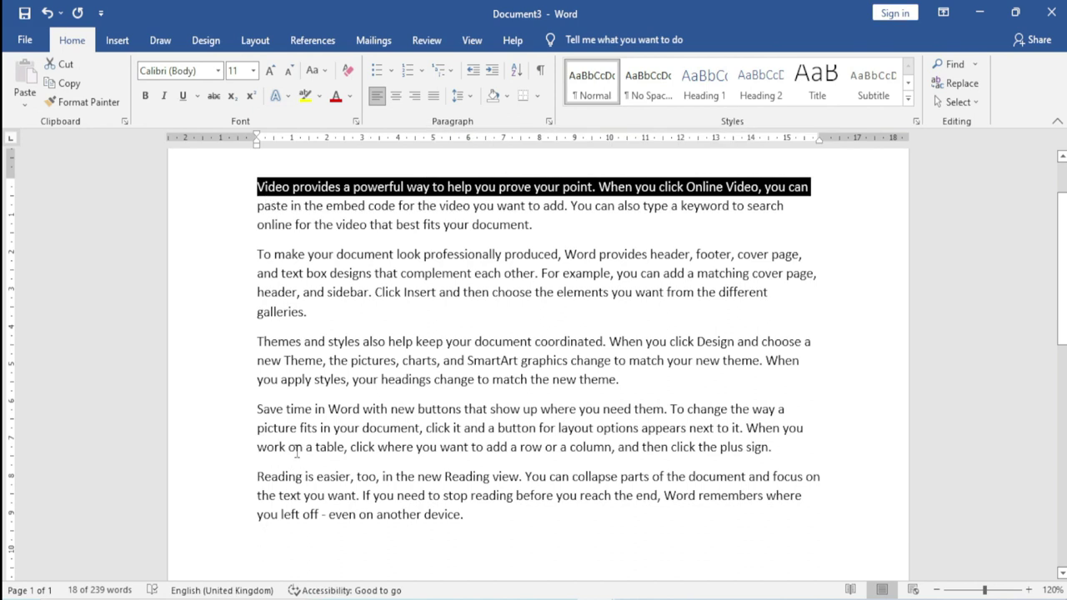
{"action": "left_click", "coordinate": [55, 82]}
{"action": "left_click_drag", "start_coordinate": [280, 192], "coordinate": [274, 549]}
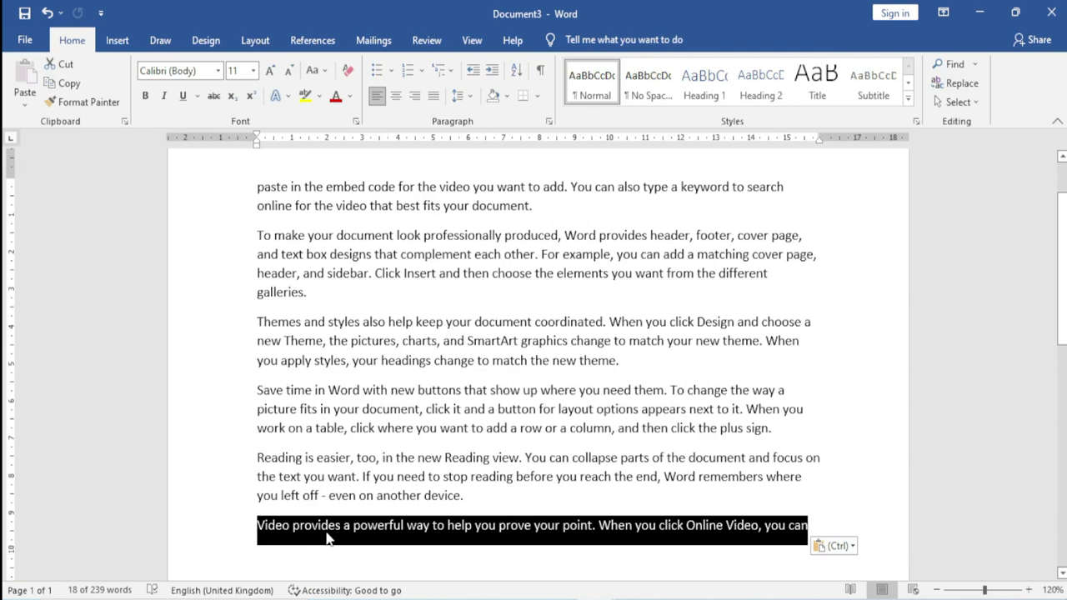
Step: Ctrl-drag a copy of the sentence ending 'best fits your document.' before the last line
{"action": "scroll", "coordinate": [326, 537], "scroll_direction": "up", "scroll_amount": 1}
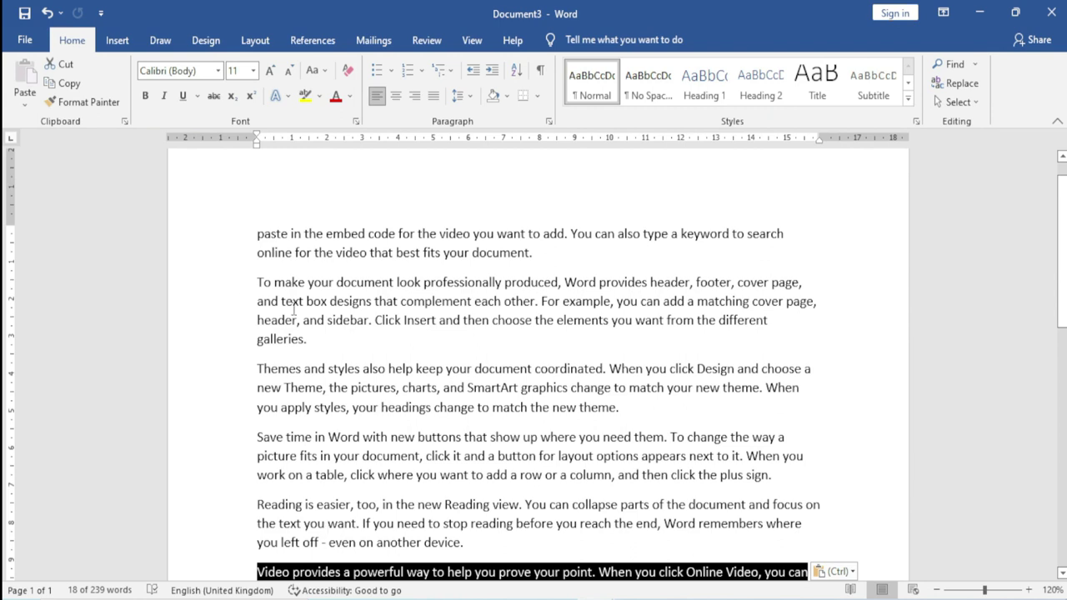
{"action": "left_click", "coordinate": [233, 254]}
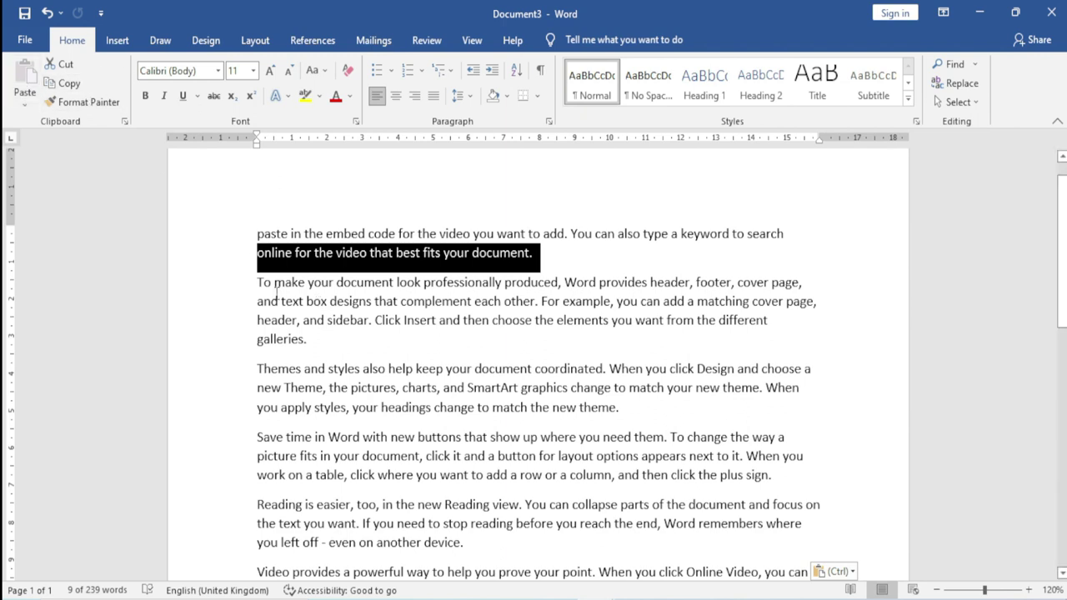
{"action": "scroll", "coordinate": [433, 335], "scroll_direction": "down", "scroll_amount": 1}
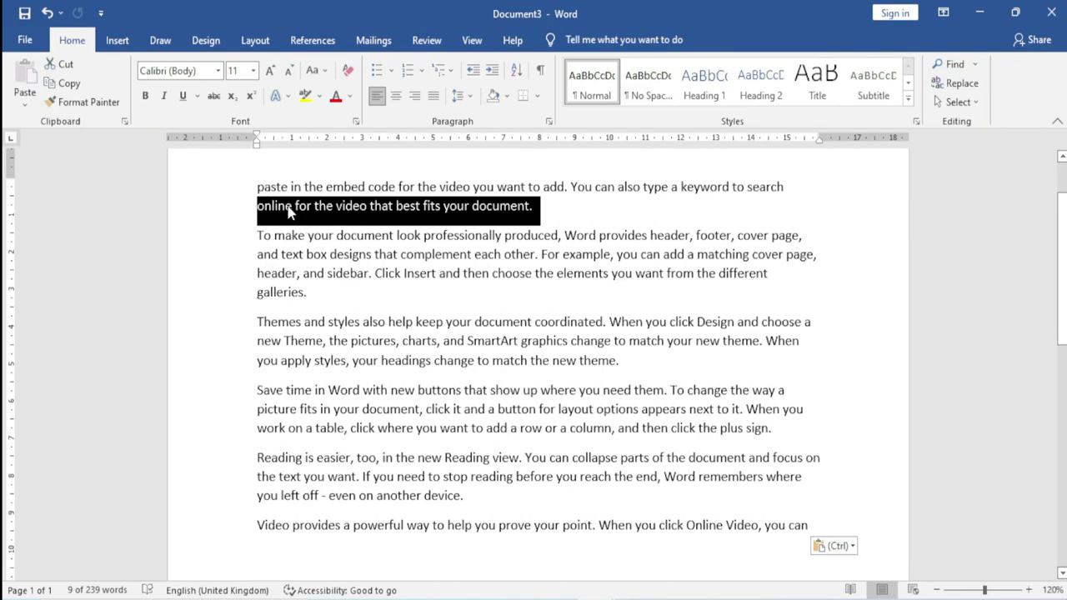
{"action": "left_click_drag", "start_coordinate": [290, 213], "coordinate": [268, 546]}
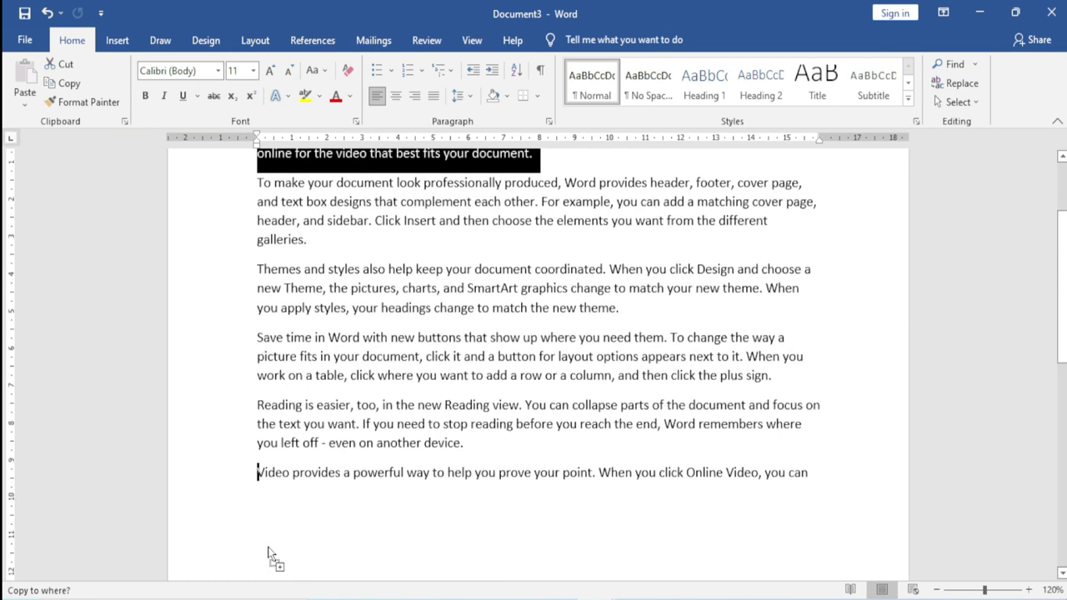
{"action": "left_click_drag", "start_coordinate": [268, 546], "coordinate": [272, 511]}
{"action": "left_click", "coordinate": [283, 508]}
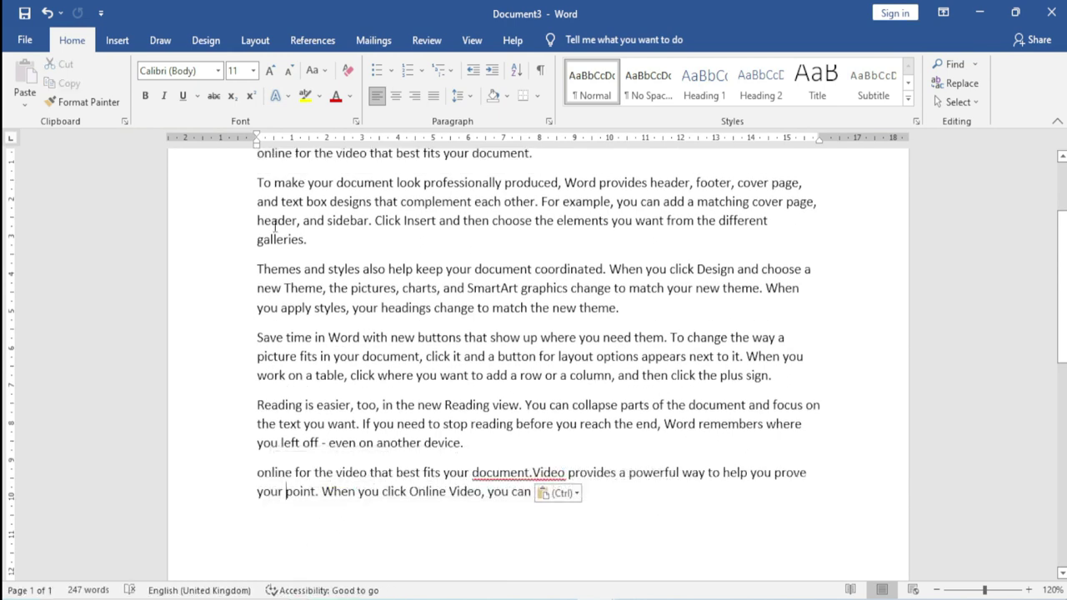
{"action": "scroll", "coordinate": [274, 225], "scroll_direction": "up", "scroll_amount": 1}
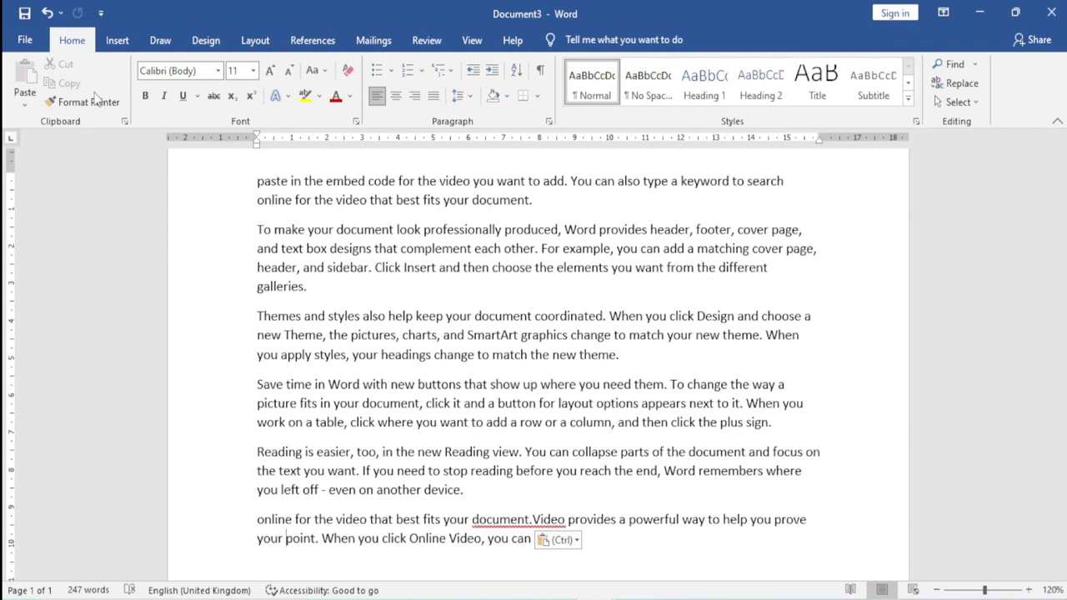
{"action": "scroll", "coordinate": [298, 296], "scroll_direction": "up", "scroll_amount": 1}
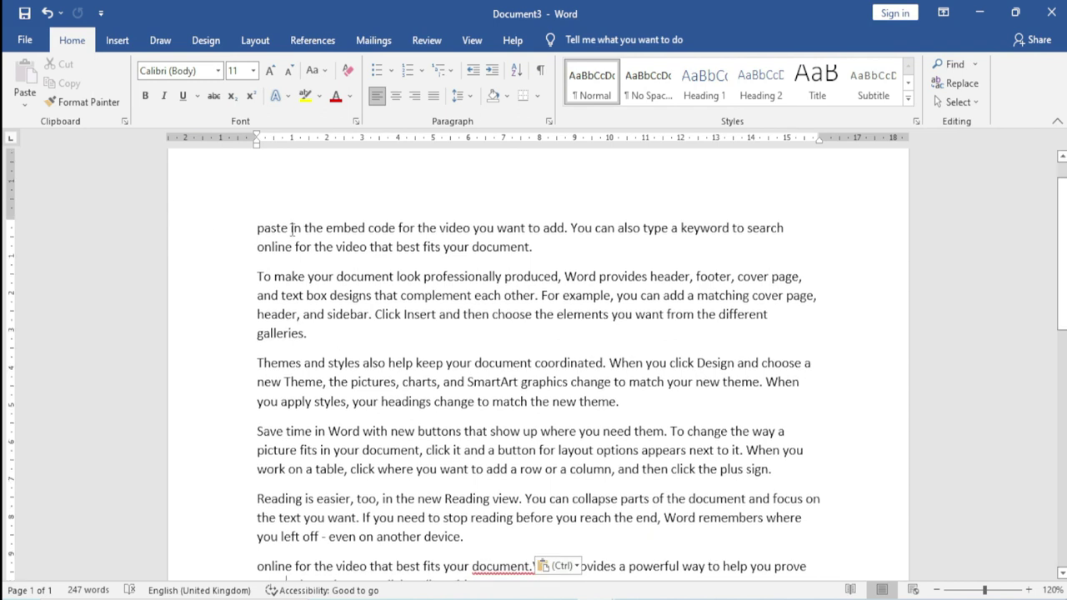
{"action": "left_click_drag", "start_coordinate": [255, 228], "coordinate": [438, 228]}
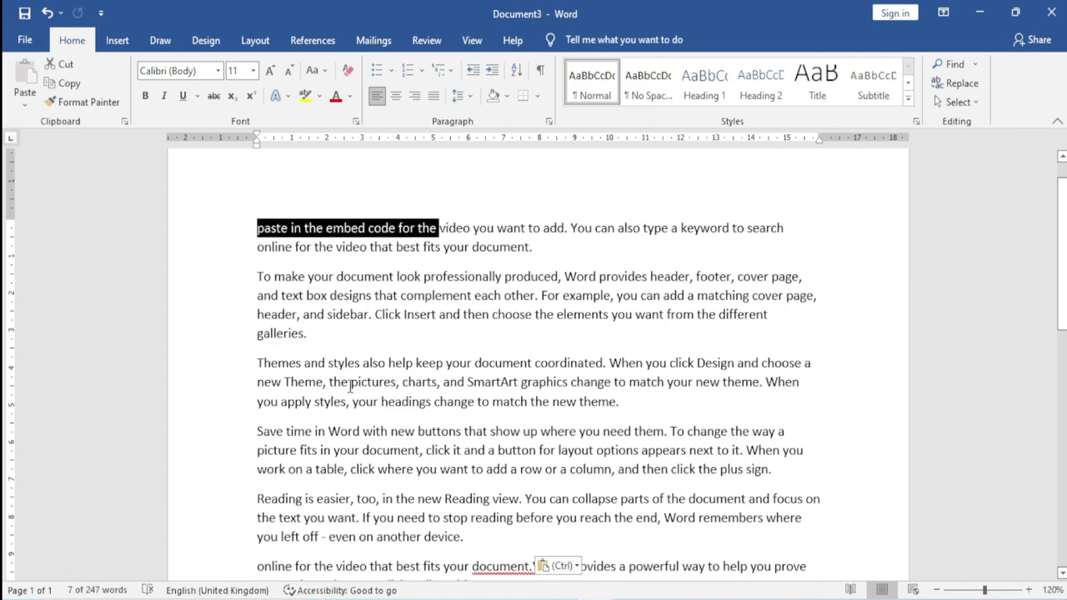
{"action": "left_click_drag", "start_coordinate": [402, 295], "coordinate": [503, 296]}
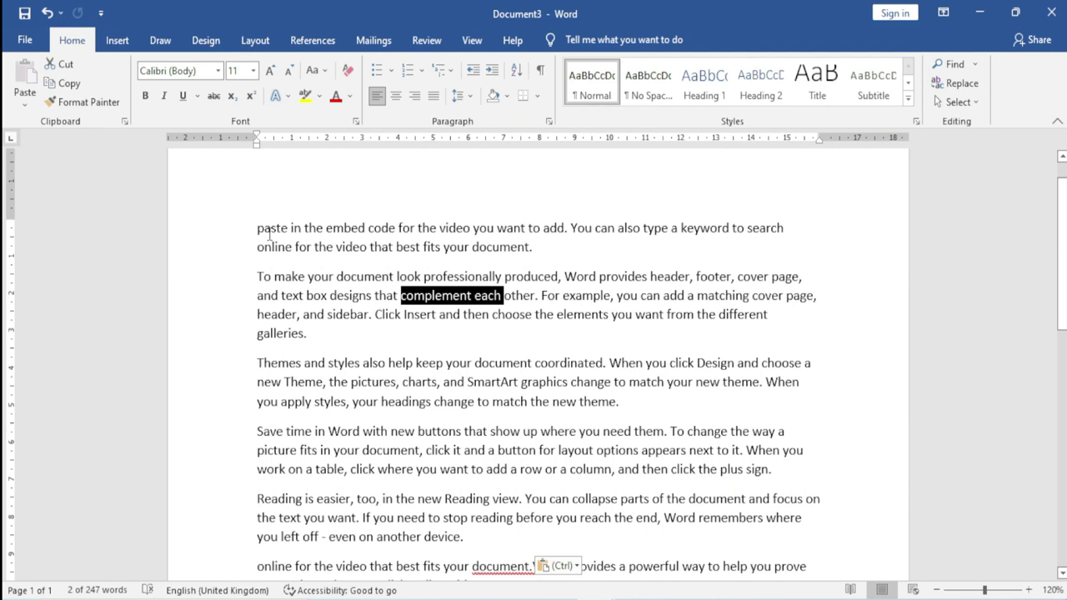
{"action": "left_click_drag", "start_coordinate": [258, 228], "coordinate": [366, 228]}
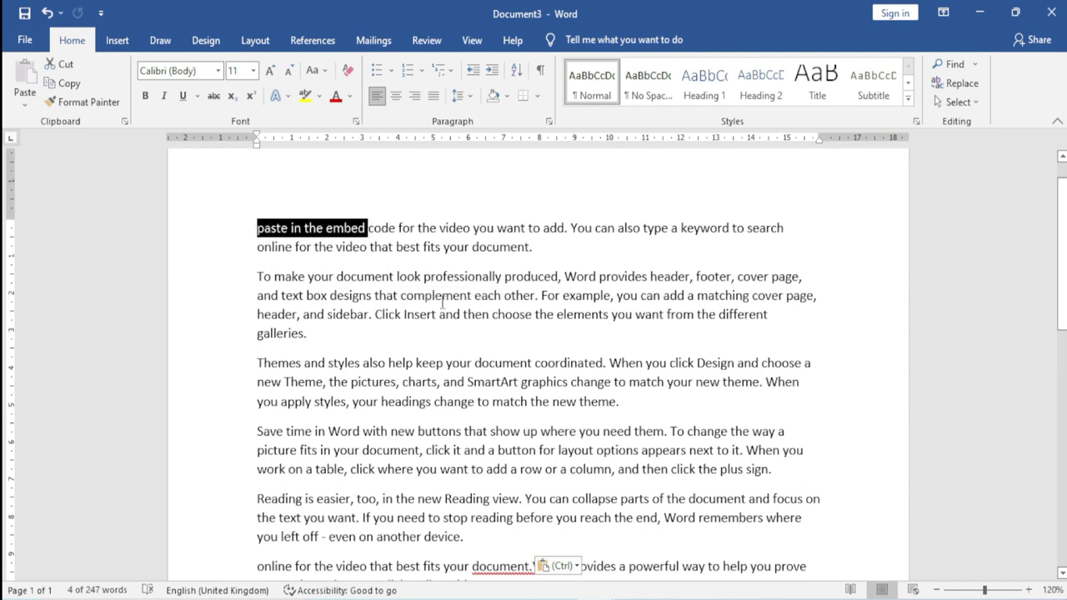
{"action": "left_click_drag", "start_coordinate": [441, 298], "coordinate": [384, 296]}
{"action": "left_click_drag", "start_coordinate": [433, 364], "coordinate": [532, 363]}
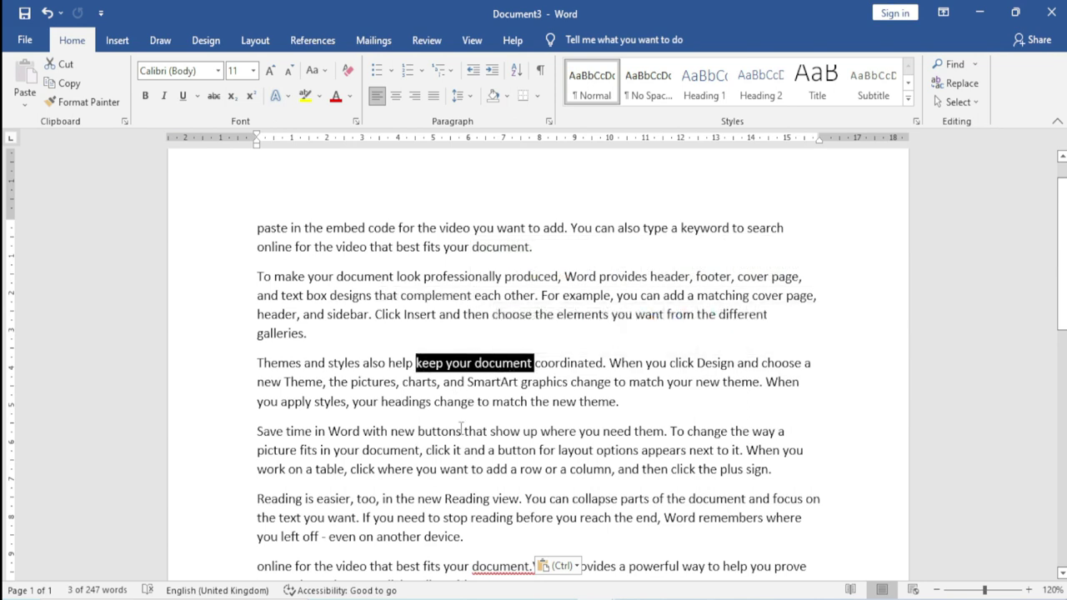
{"action": "left_click", "coordinate": [343, 252]}
{"action": "left_click_drag", "start_coordinate": [305, 228], "coordinate": [388, 233]}
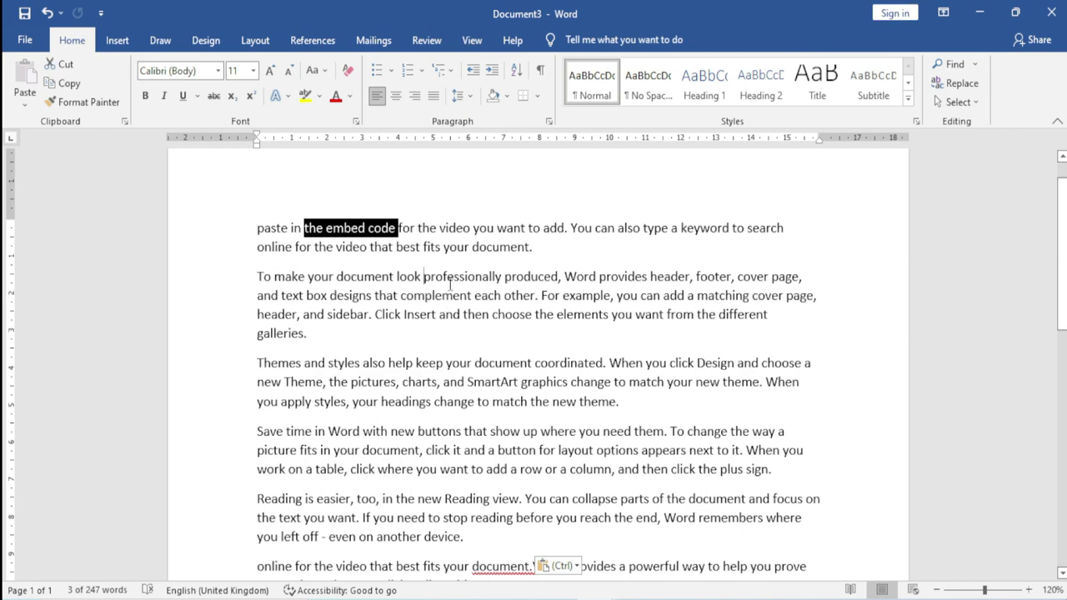
{"action": "left_click_drag", "start_coordinate": [423, 277], "coordinate": [469, 279], "text": "ctrl"}
{"action": "left_click_drag", "start_coordinate": [437, 369], "coordinate": [476, 370], "text": "ctrl"}
{"action": "left_click_drag", "start_coordinate": [435, 431], "coordinate": [522, 435], "text": "ctrl"}
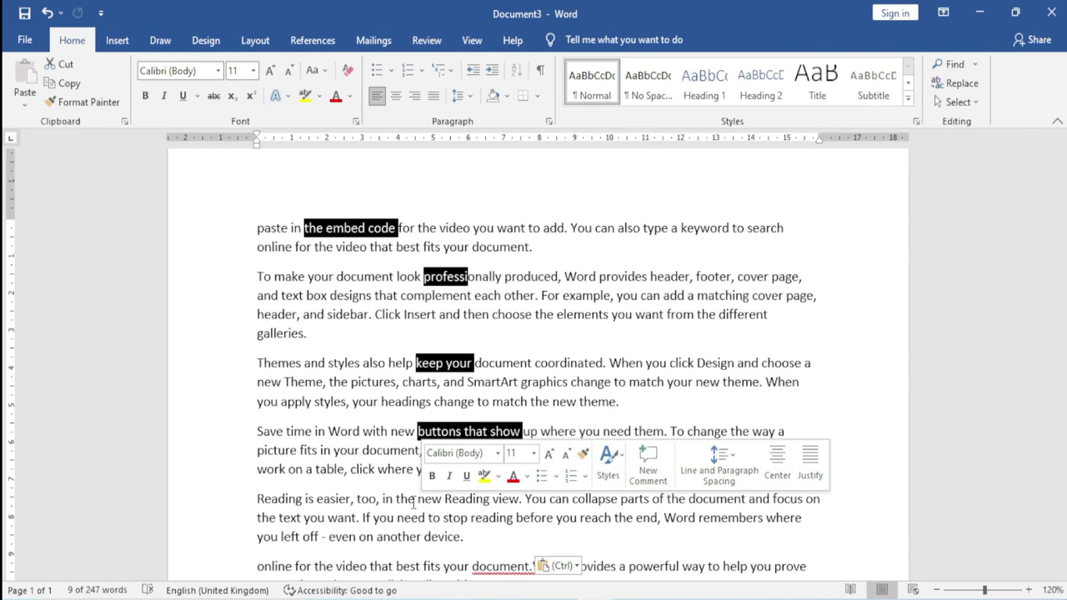
{"action": "left_click", "coordinate": [305, 333]}
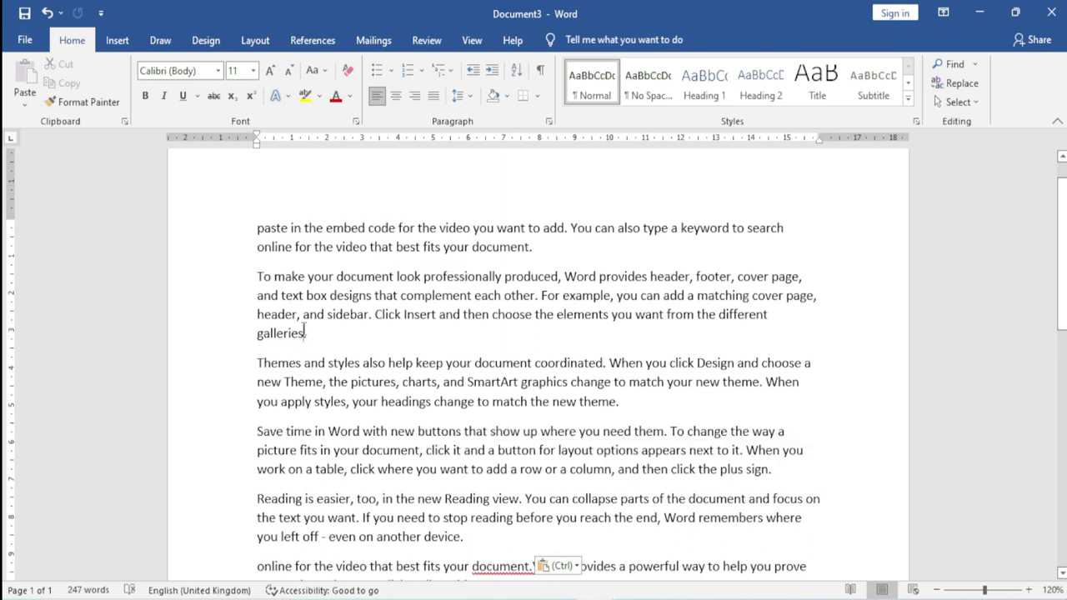
Step: Block-select the opening words of the first four paragraphs with an Alt-drag
{"action": "left_click", "coordinate": [228, 234]}
{"action": "left_click", "coordinate": [255, 231]}
{"action": "mouse_move", "coordinate": [255, 231]}
{"action": "left_mouse_down"}
{"action": "mouse_move", "coordinate": [675, 230]}
{"action": "mouse_move", "coordinate": [696, 295]}
{"action": "left_mouse_up"}
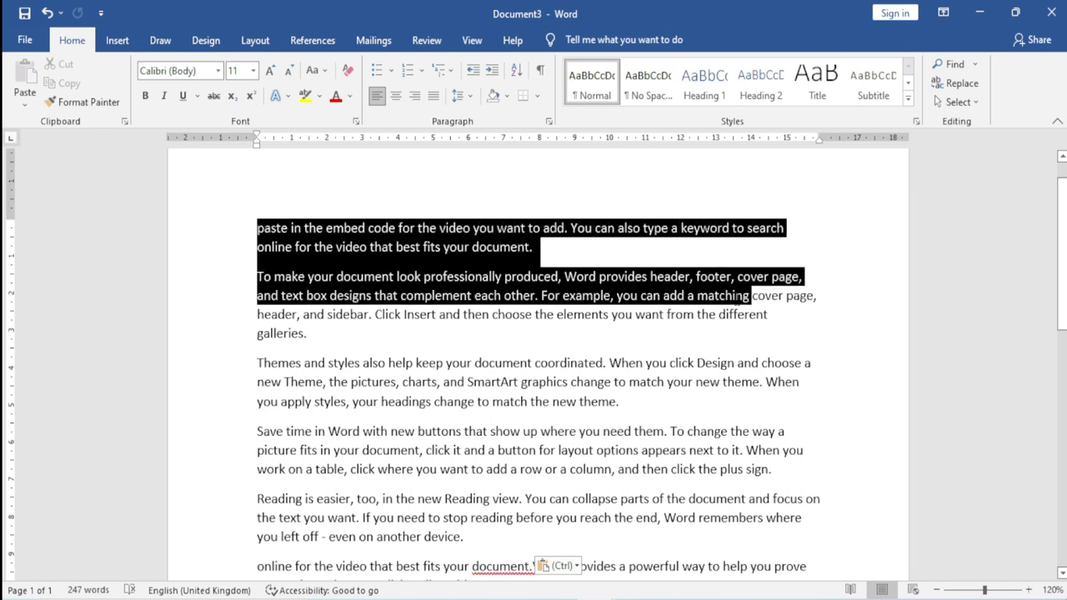
{"action": "left_click", "coordinate": [409, 381]}
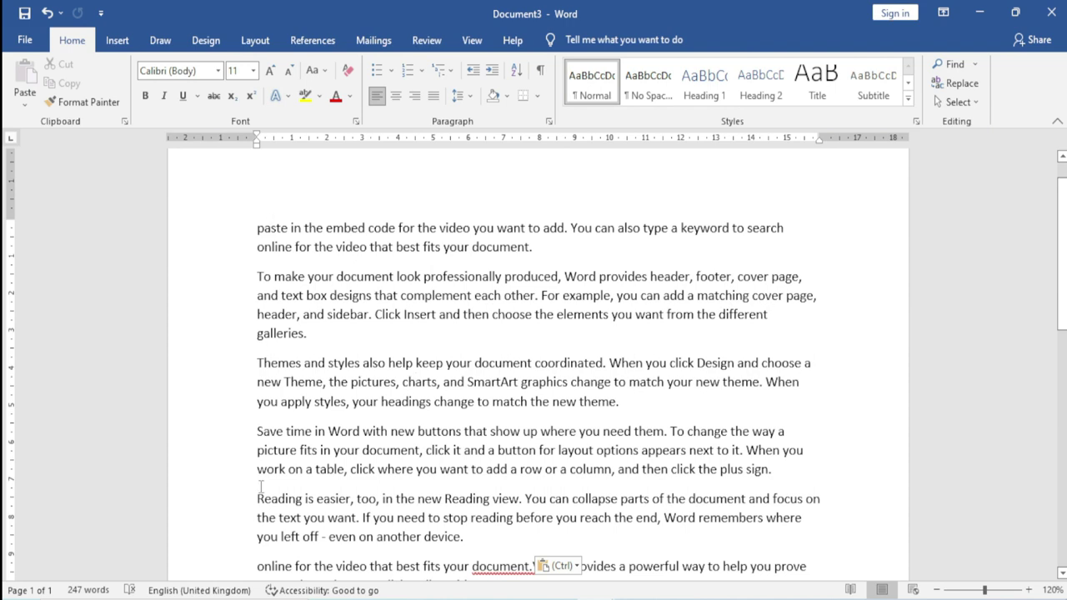
{"action": "left_click", "coordinate": [256, 230]}
{"action": "left_click_drag", "start_coordinate": [257, 230], "coordinate": [296, 314]}
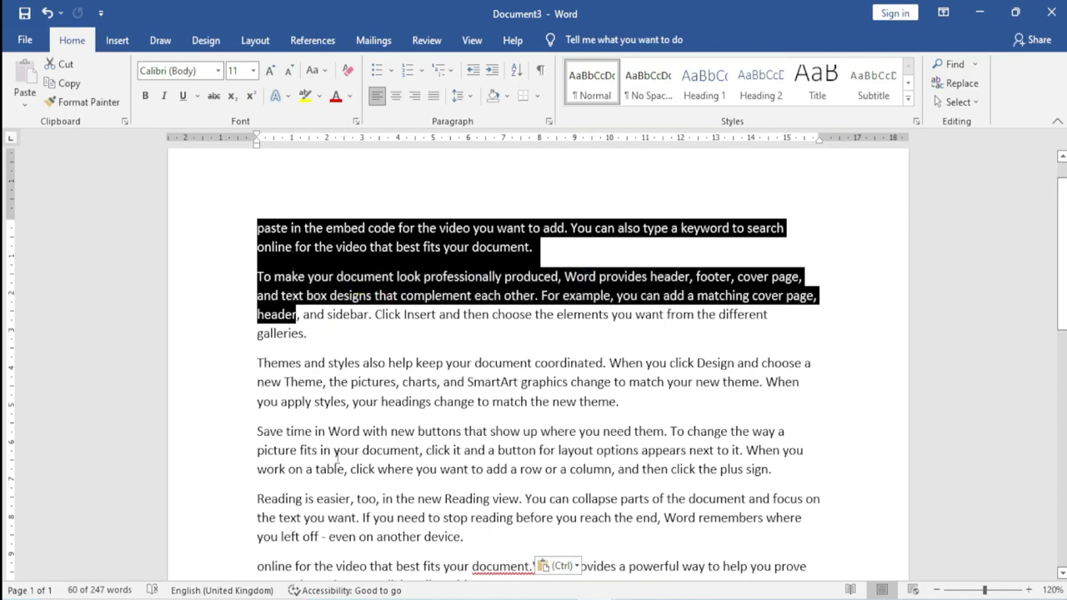
{"action": "left_click", "coordinate": [287, 402]}
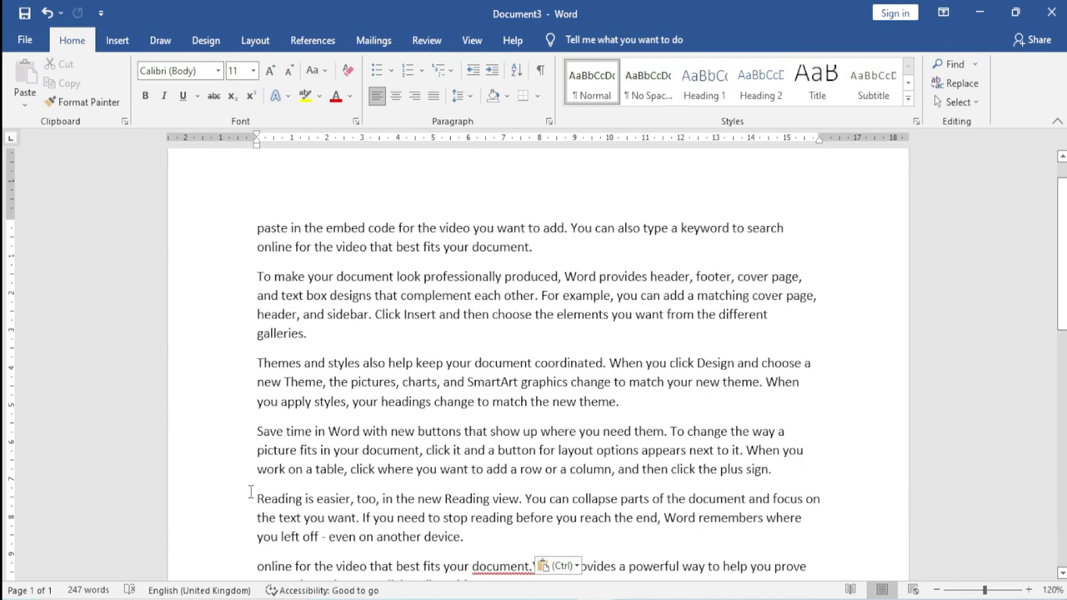
{"action": "left_click_drag", "start_coordinate": [238, 224], "coordinate": [348, 475]}
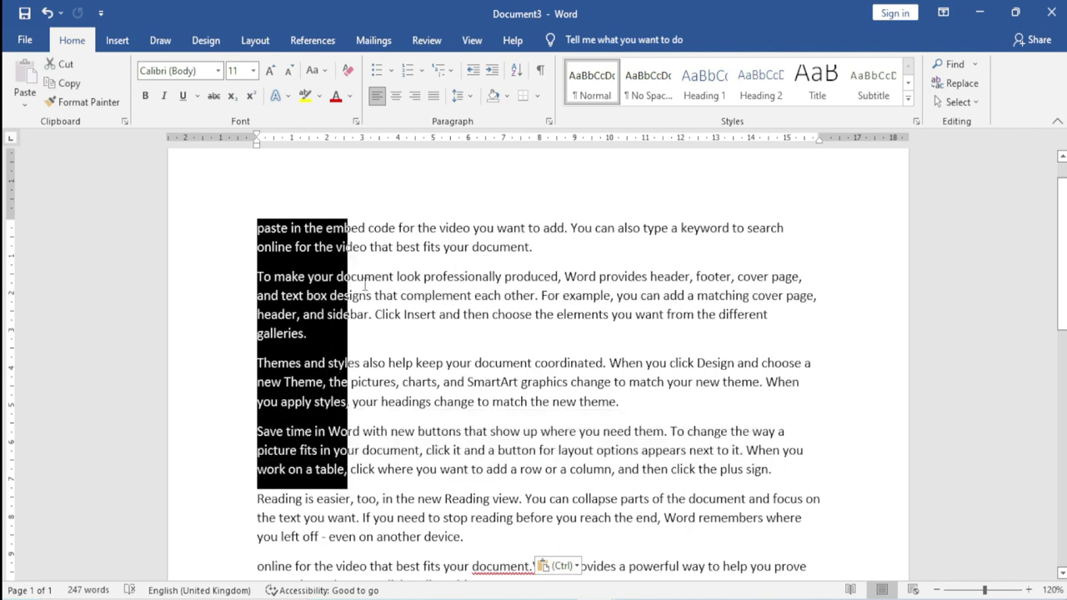
Step: Paste the copied block of opening words on the empty last line
{"action": "scroll", "coordinate": [316, 358], "scroll_direction": "down", "scroll_amount": 3}
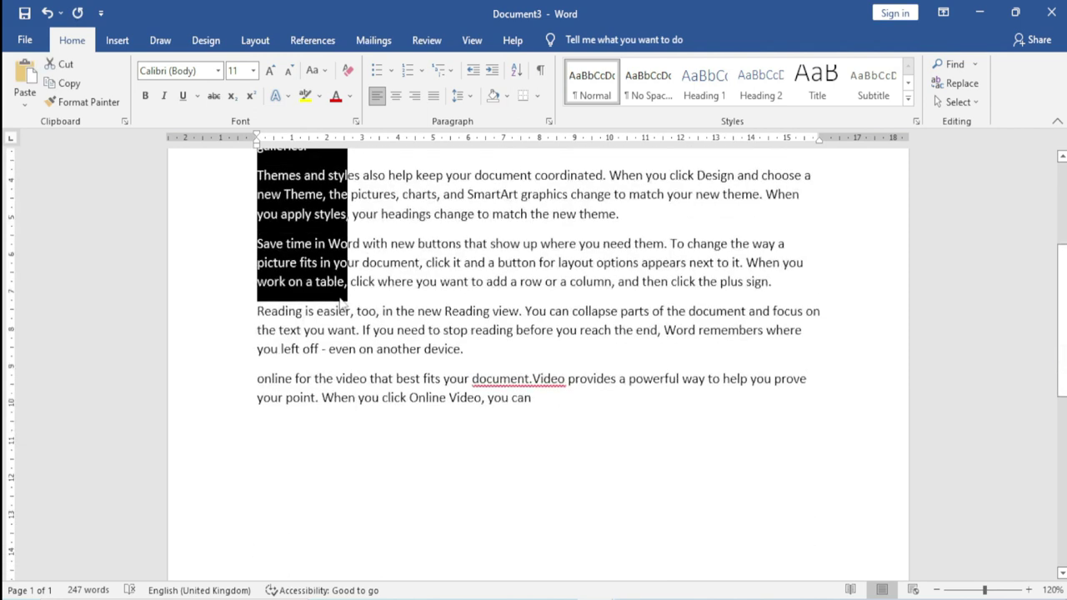
{"action": "left_click", "coordinate": [271, 447]}
{"action": "key", "text": "ctrl+v"}
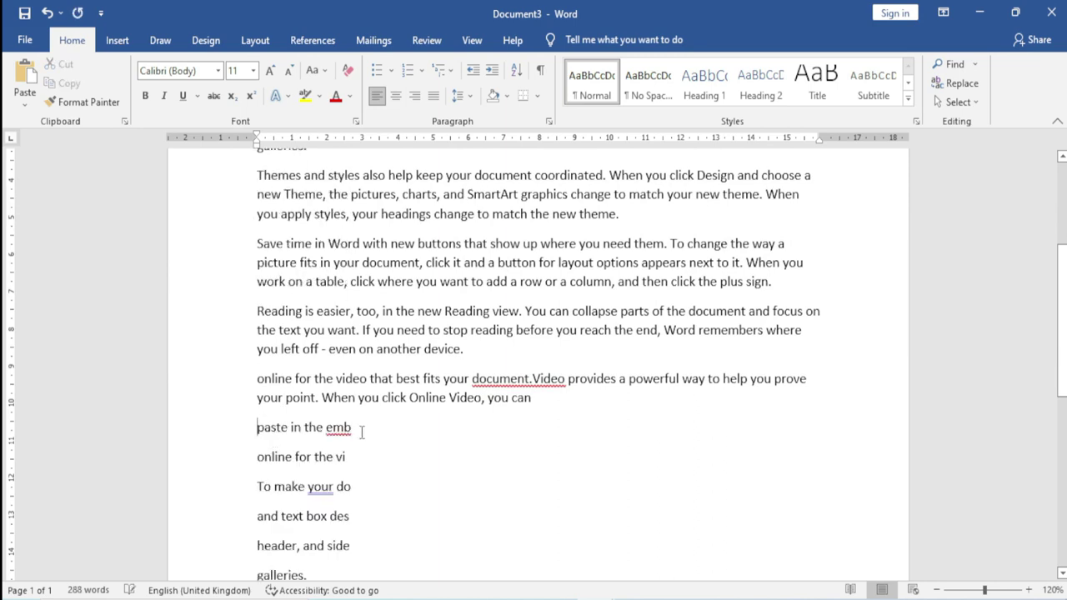
{"action": "scroll", "coordinate": [362, 438], "scroll_direction": "up", "scroll_amount": 5}
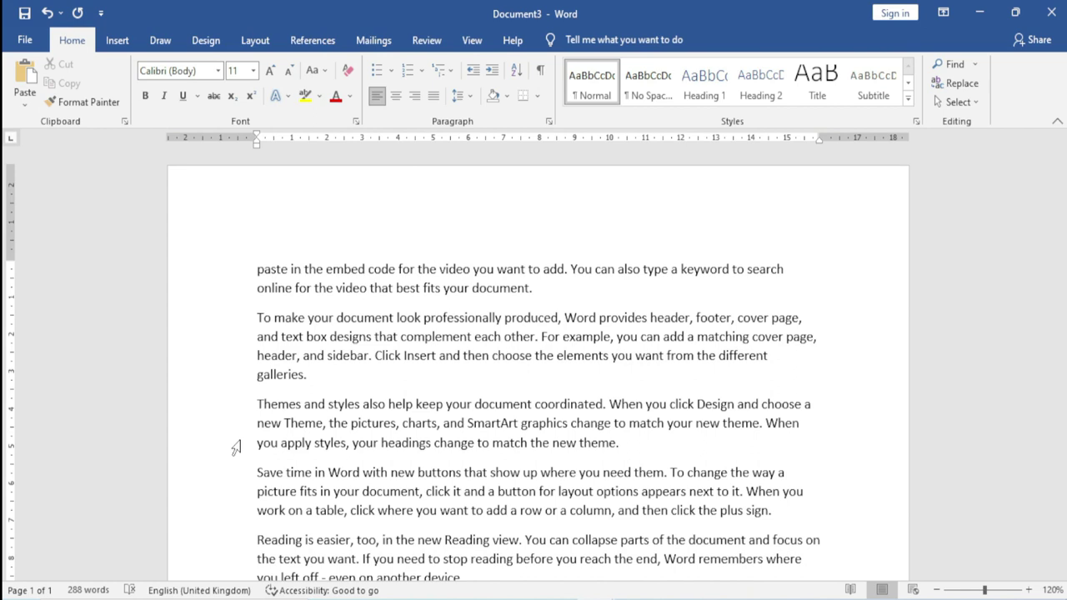
{"action": "scroll", "coordinate": [286, 358], "scroll_direction": "down", "scroll_amount": 1}
{"action": "scroll", "coordinate": [286, 358], "scroll_direction": "up", "scroll_amount": 1}
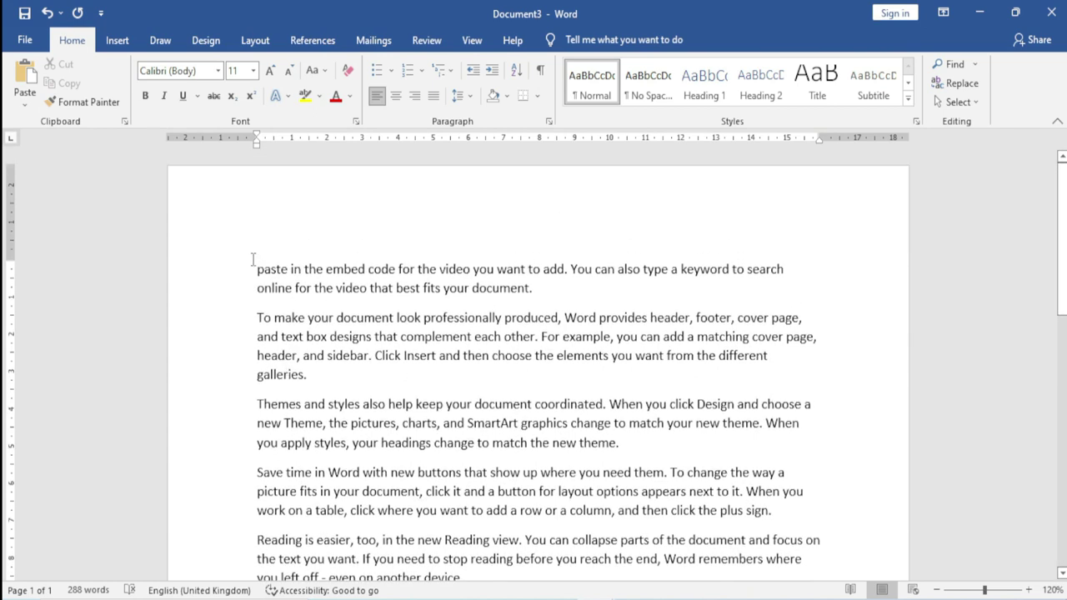
Step: Paste 'paste in the embed code for the' on a new line after 'work on a table,'
{"action": "left_click_drag", "start_coordinate": [256, 268], "coordinate": [438, 269]}
{"action": "key", "text": "ctrl+c"}
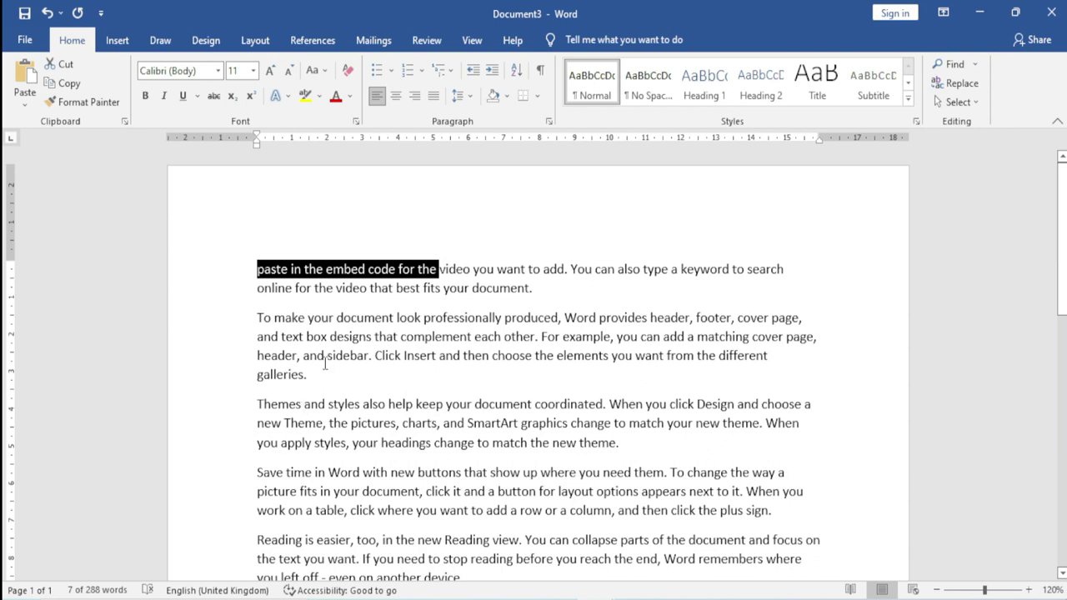
{"action": "left_click", "coordinate": [375, 505]}
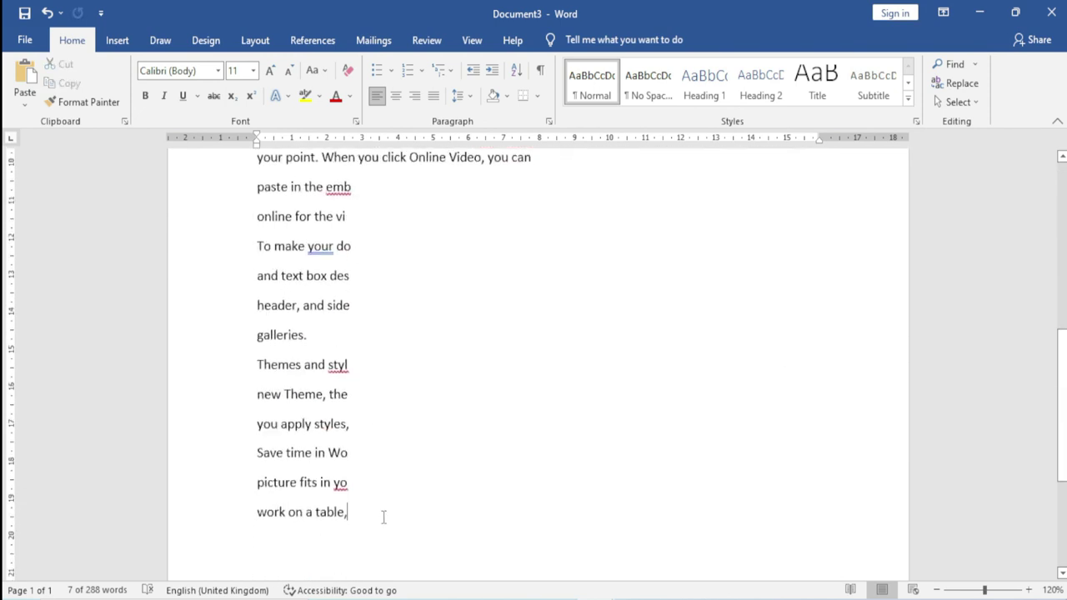
{"action": "key", "text": "Return"}
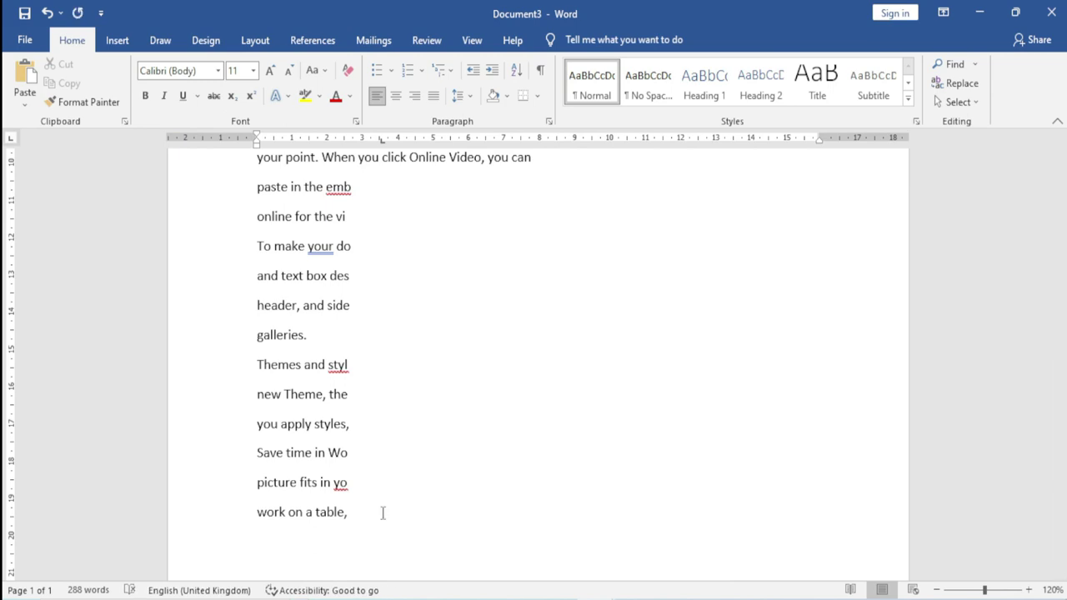
{"action": "key", "text": "ctrl+v"}
{"action": "scroll", "coordinate": [382, 512], "scroll_direction": "up", "scroll_amount": 2}
{"action": "scroll", "coordinate": [382, 512], "scroll_direction": "up", "scroll_amount": 5}
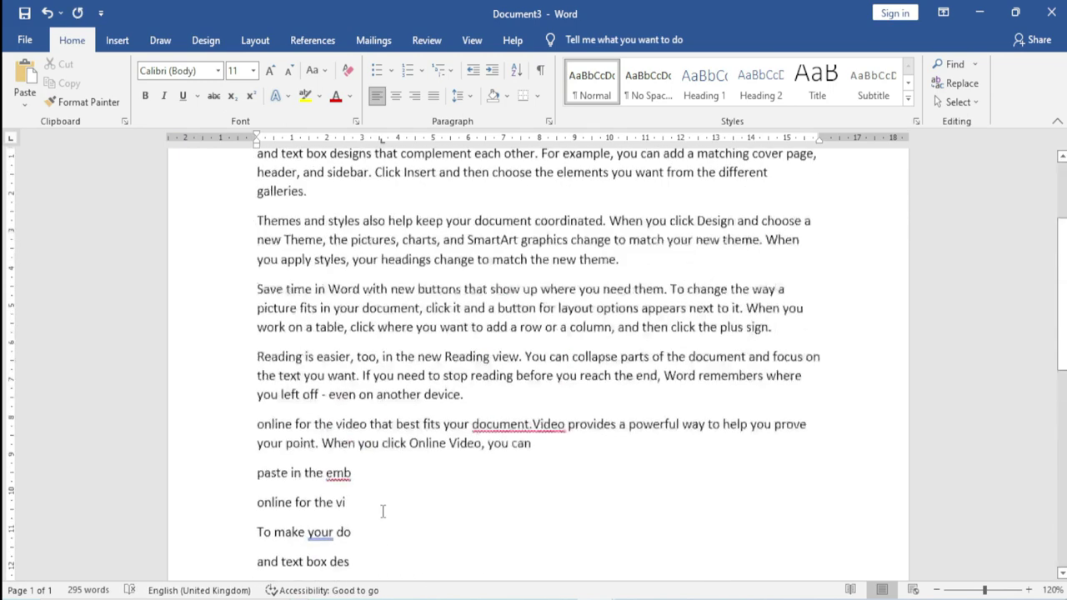
Step: Copy 'and then choose the' and paste it on a new line at the end
{"action": "left_click_drag", "start_coordinate": [450, 216], "coordinate": [555, 215]}
{"action": "key", "text": "ctrl+c"}
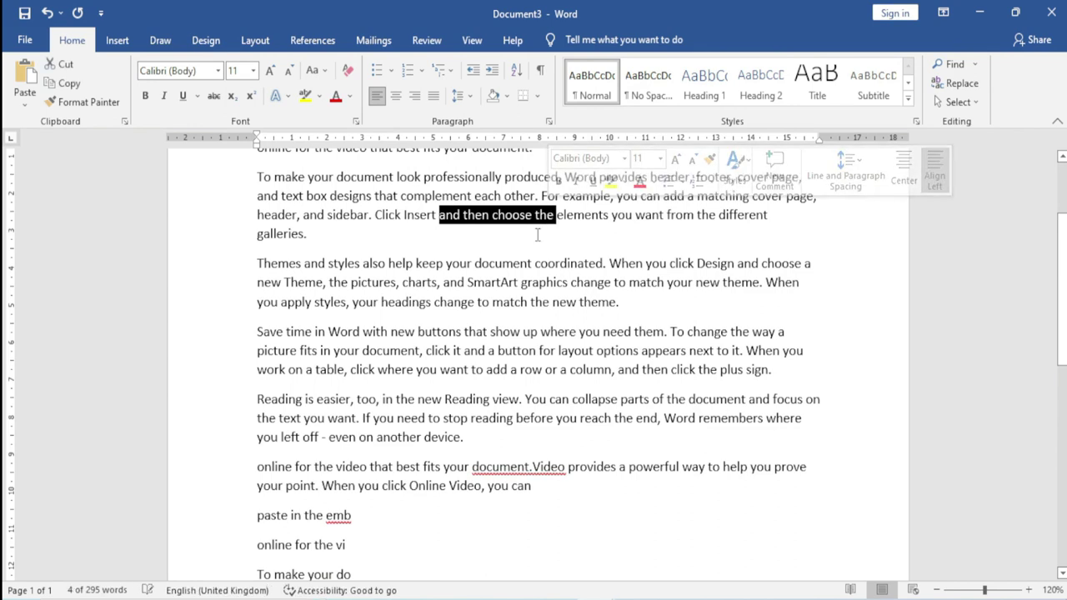
{"action": "scroll", "coordinate": [390, 409], "scroll_direction": "down", "scroll_amount": 6}
{"action": "scroll", "coordinate": [408, 442], "scroll_direction": "down", "scroll_amount": 5}
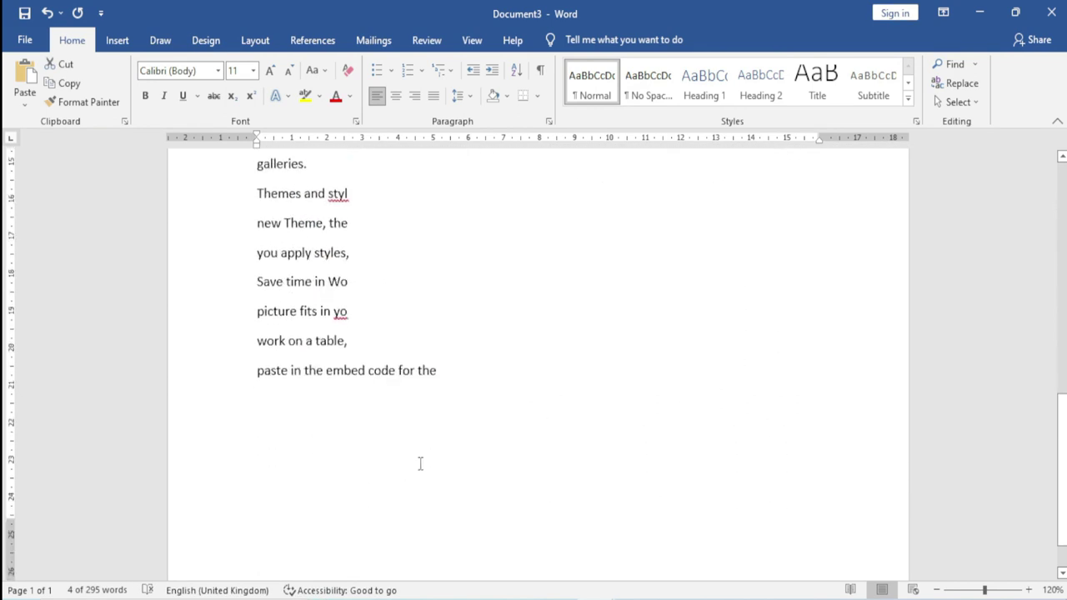
{"action": "left_click", "coordinate": [468, 368]}
{"action": "key", "text": "Return"}
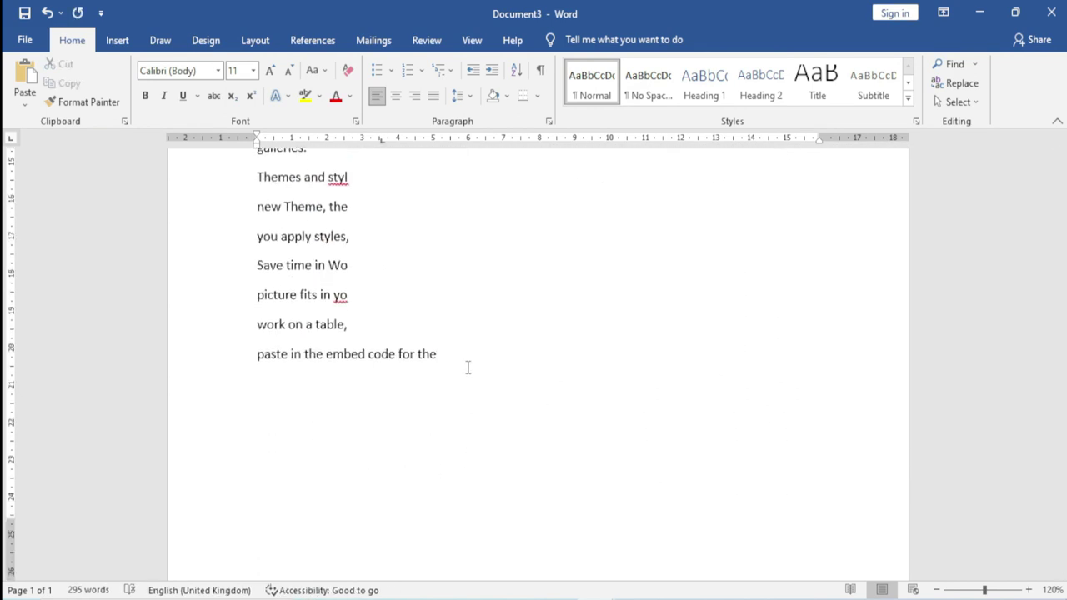
{"action": "key", "text": "ctrl+v"}
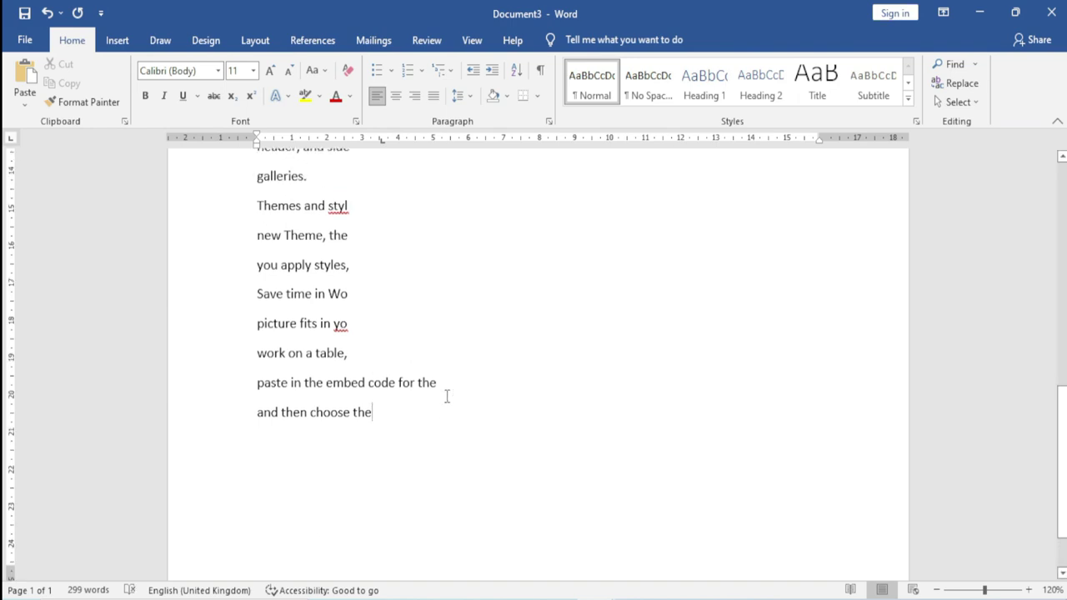
Step: Review the document and place the caret before 'paste in the embed code'
{"action": "scroll", "coordinate": [446, 396], "scroll_direction": "up", "scroll_amount": 5}
{"action": "scroll", "coordinate": [446, 396], "scroll_direction": "up", "scroll_amount": 2}
{"action": "scroll", "coordinate": [446, 396], "scroll_direction": "up", "scroll_amount": 1}
{"action": "scroll", "coordinate": [446, 396], "scroll_direction": "up", "scroll_amount": 1}
{"action": "scroll", "coordinate": [335, 314], "scroll_direction": "up", "scroll_amount": 3}
{"action": "scroll", "coordinate": [398, 417], "scroll_direction": "down", "scroll_amount": 4}
{"action": "scroll", "coordinate": [400, 458], "scroll_direction": "down", "scroll_amount": 5}
{"action": "scroll", "coordinate": [404, 495], "scroll_direction": "down", "scroll_amount": 3}
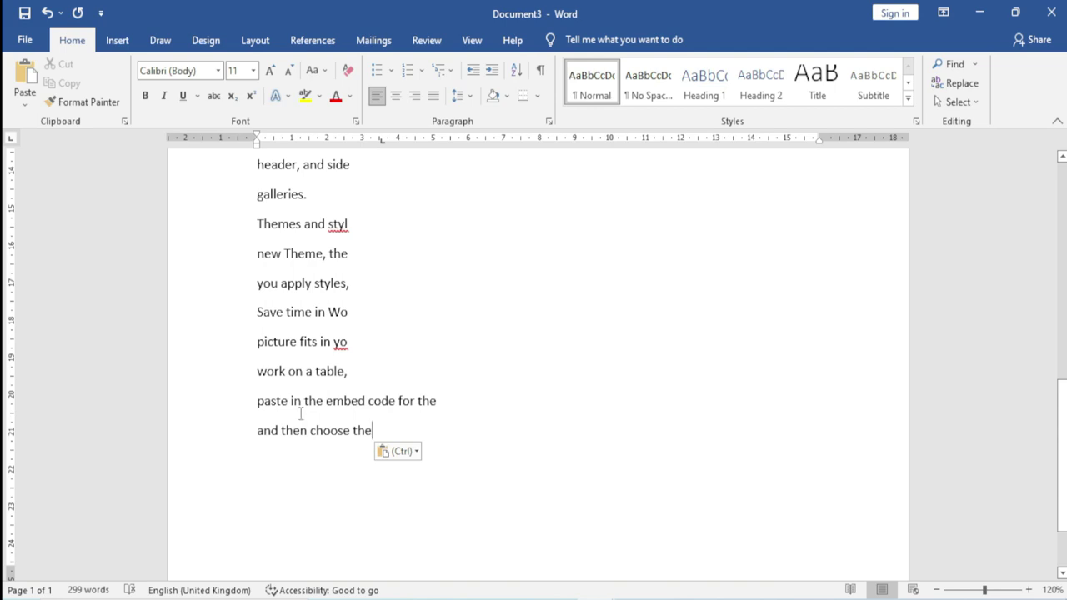
{"action": "left_click", "coordinate": [243, 408]}
Step: Open the Office Clipboard pane from the Home tab's Clipboard launcher
{"action": "left_click", "coordinate": [125, 123]}
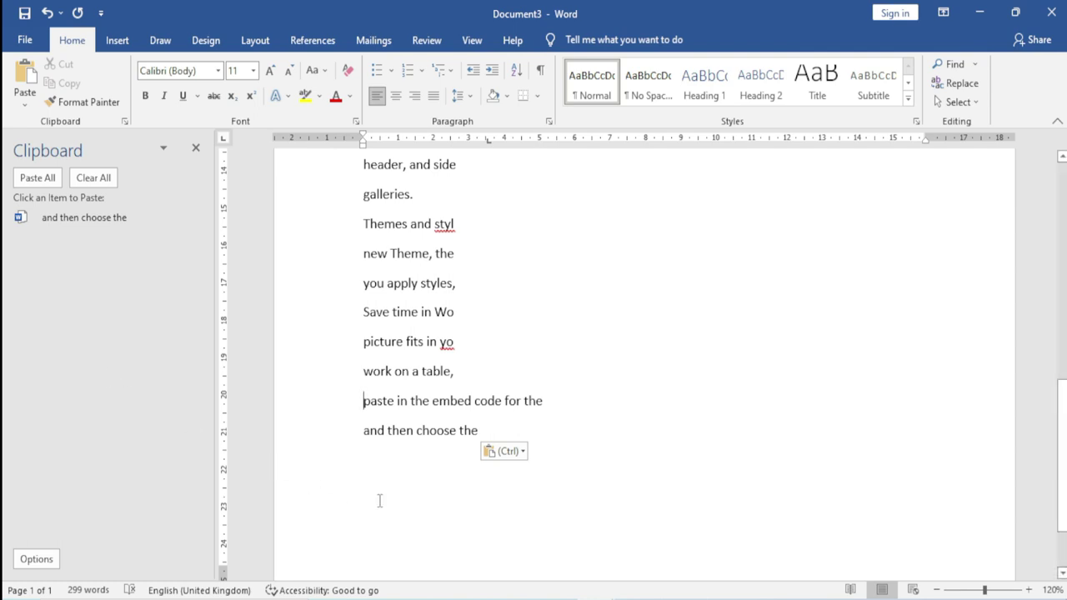
Step: Show the desktop, launch Google Chrome and go to excel-infotech.com
{"action": "key", "text": "super+d"}
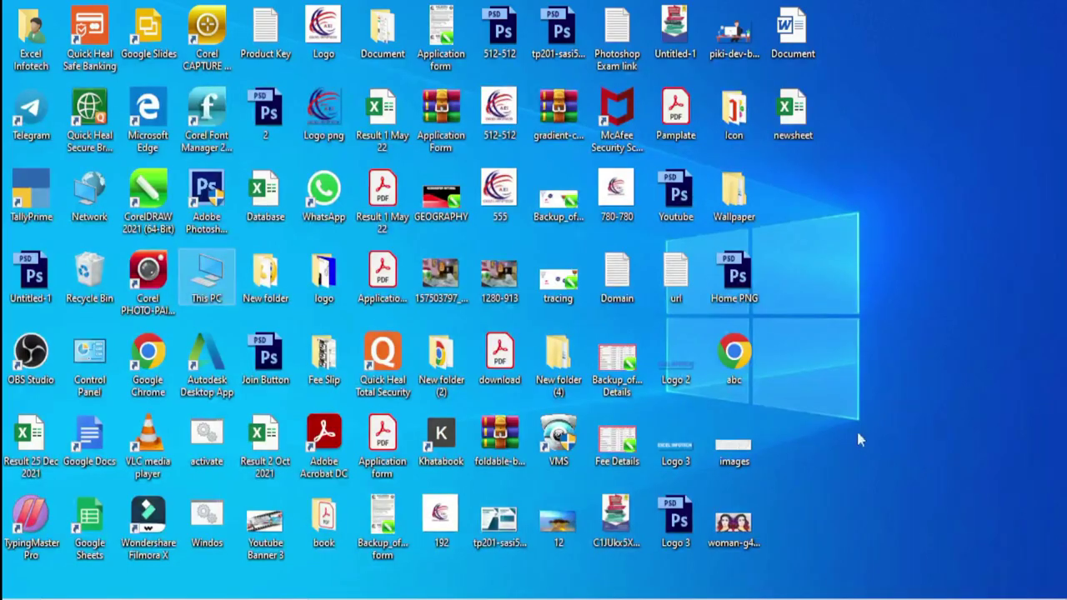
{"action": "double_click", "coordinate": [147, 354]}
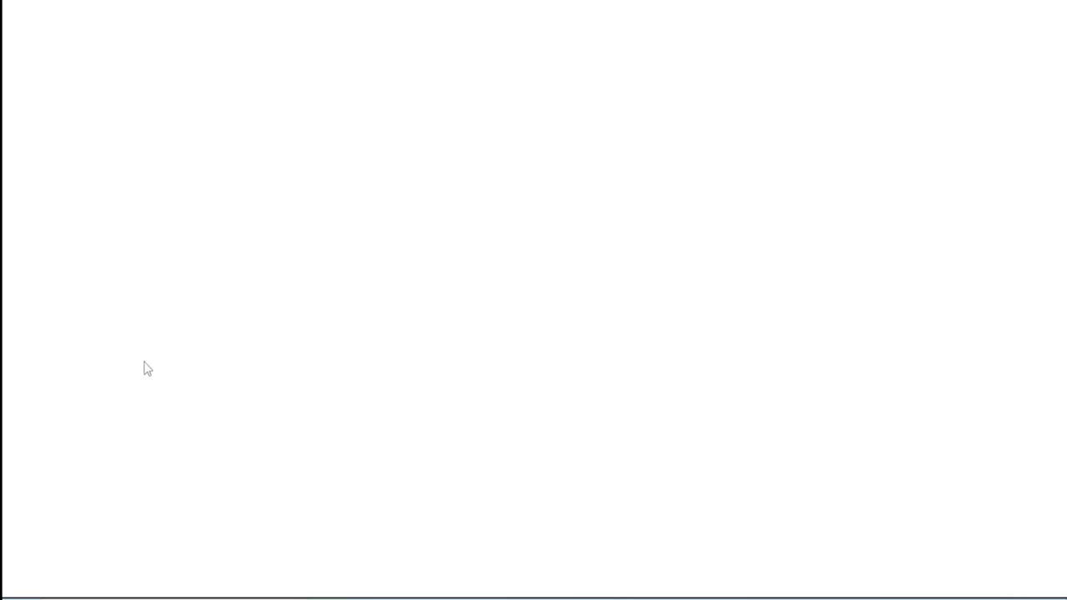
{"action": "left_click", "coordinate": [181, 45]}
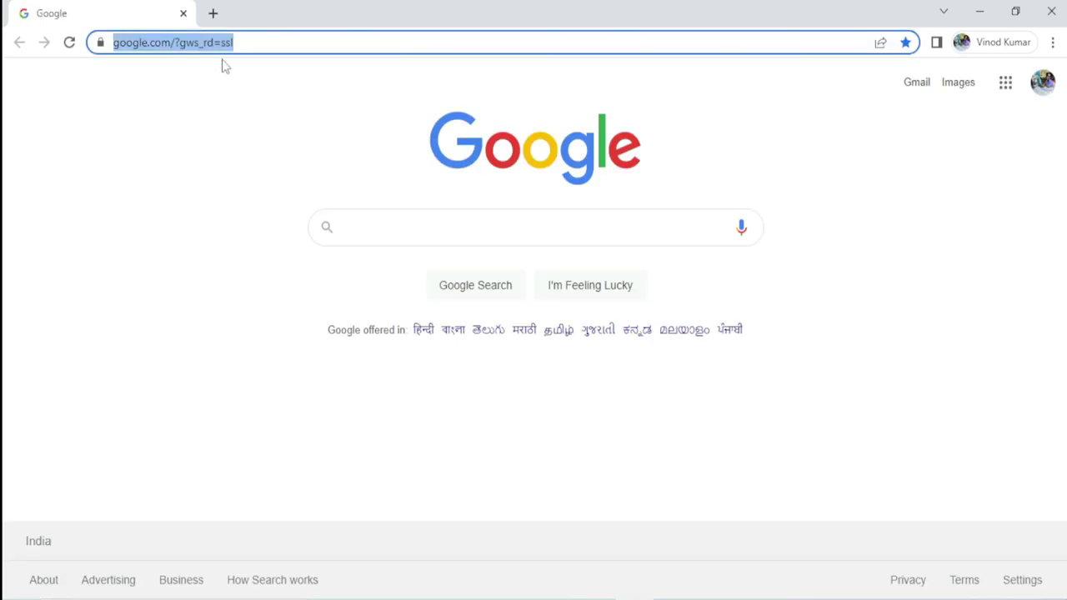
{"action": "type", "text": "exc"}
{"action": "key", "text": "Return"}
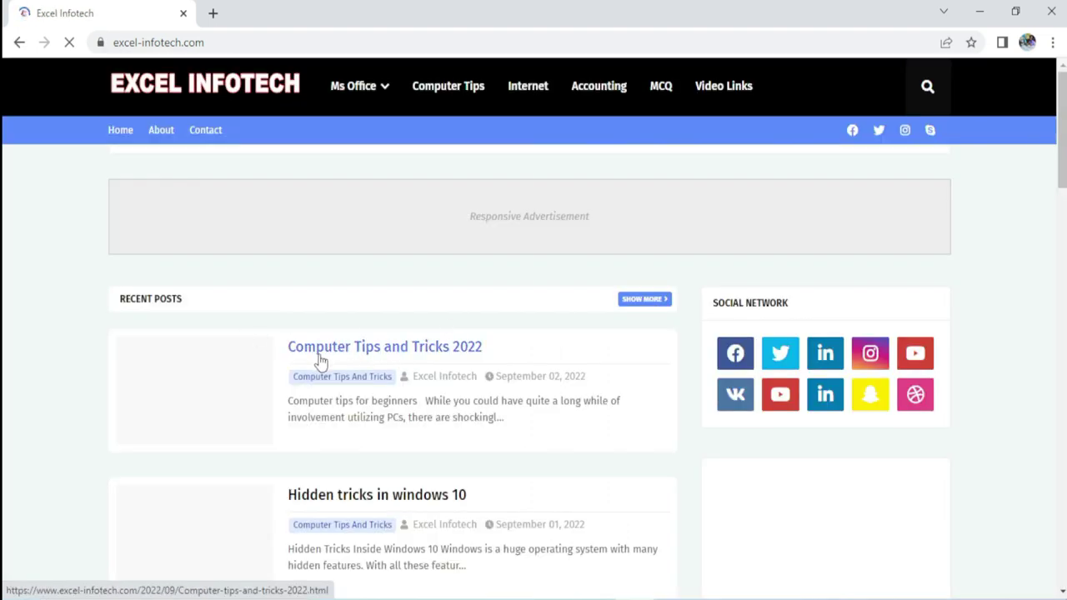
Step: Open the 'Computer Tips and Tricks 2022' post and copy its first paragraph
{"action": "left_click", "coordinate": [373, 354]}
{"action": "scroll", "coordinate": [279, 446], "scroll_direction": "down", "scroll_amount": 3}
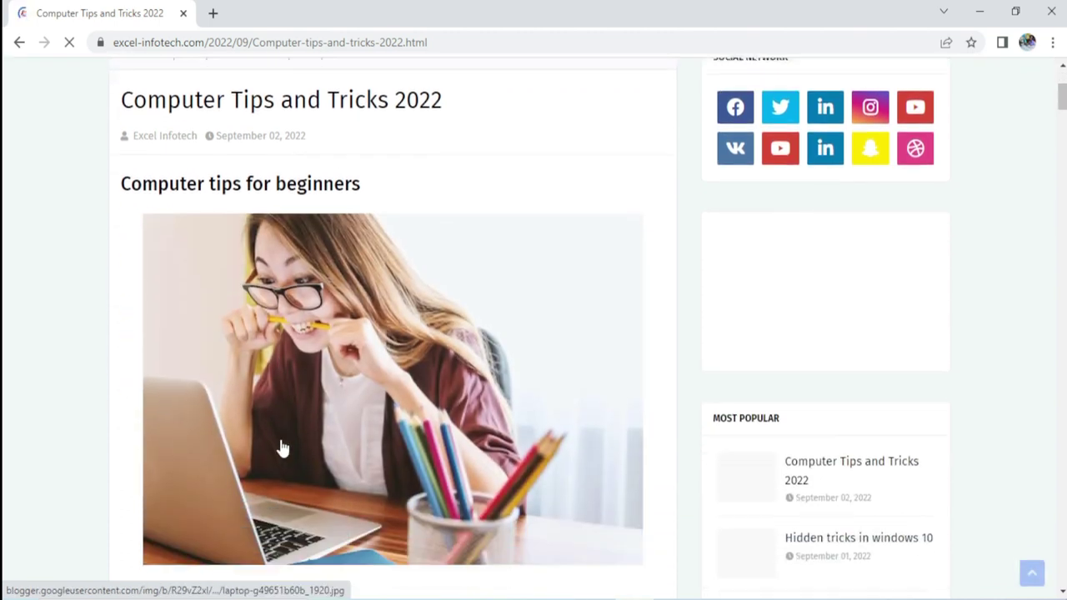
{"action": "scroll", "coordinate": [282, 448], "scroll_direction": "down", "scroll_amount": 2}
{"action": "scroll", "coordinate": [298, 429], "scroll_direction": "down", "scroll_amount": 3}
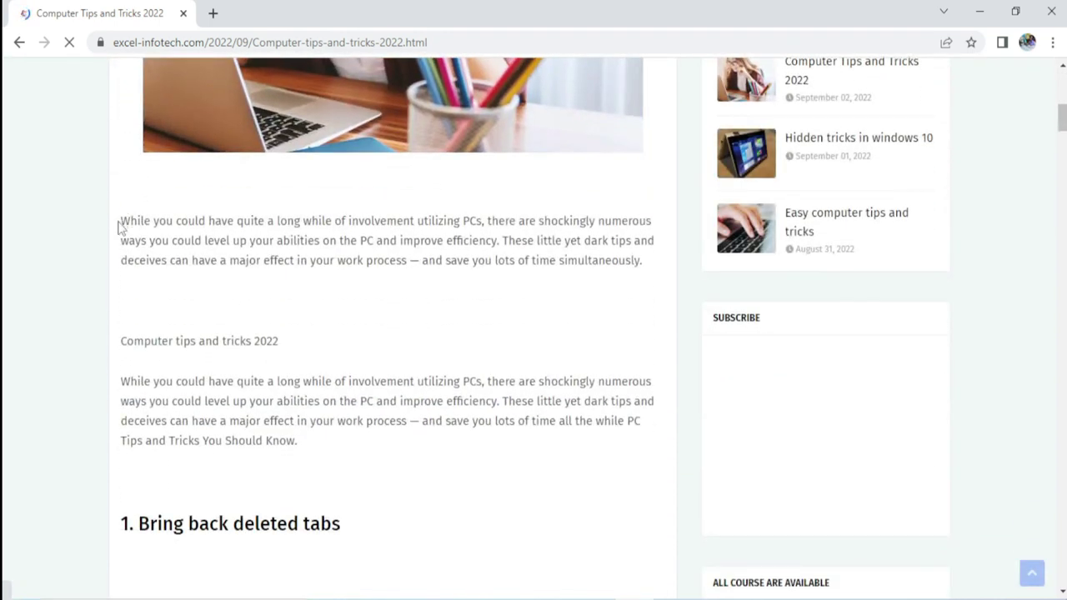
{"action": "left_click_drag", "start_coordinate": [119, 223], "coordinate": [623, 287]}
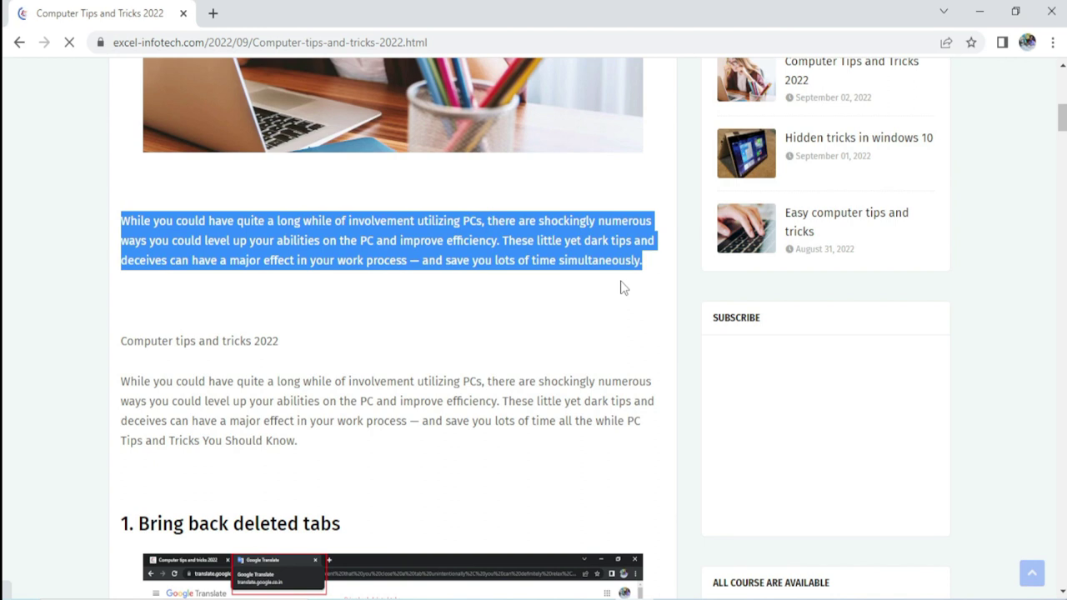
{"action": "key", "text": "ctrl+c"}
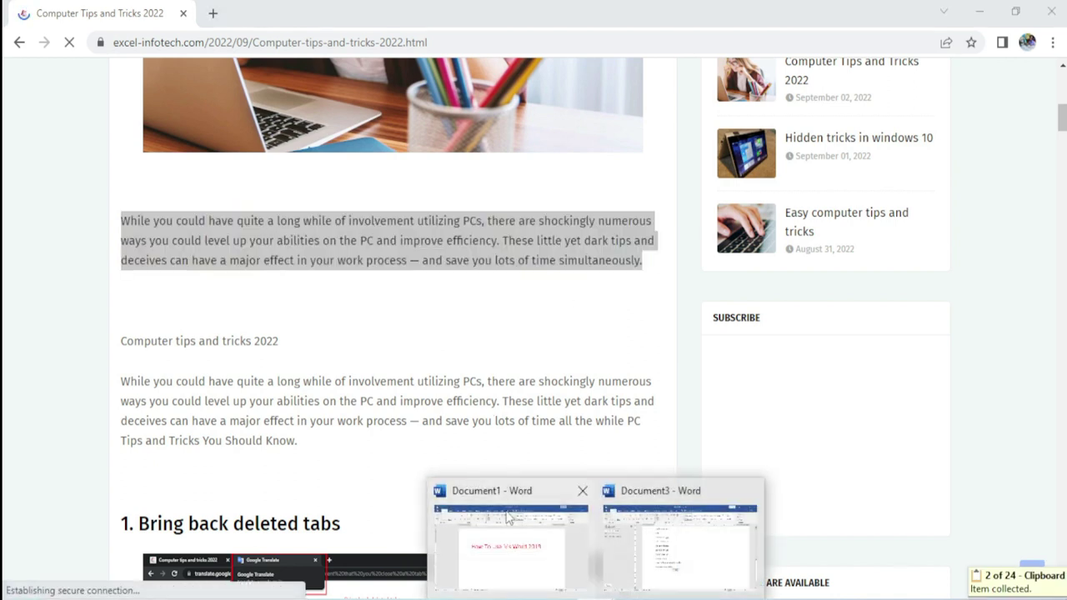
Step: Clear Document3, paste the web paragraph from the Clipboard pane, and show the desktop
{"action": "left_click", "coordinate": [638, 544]}
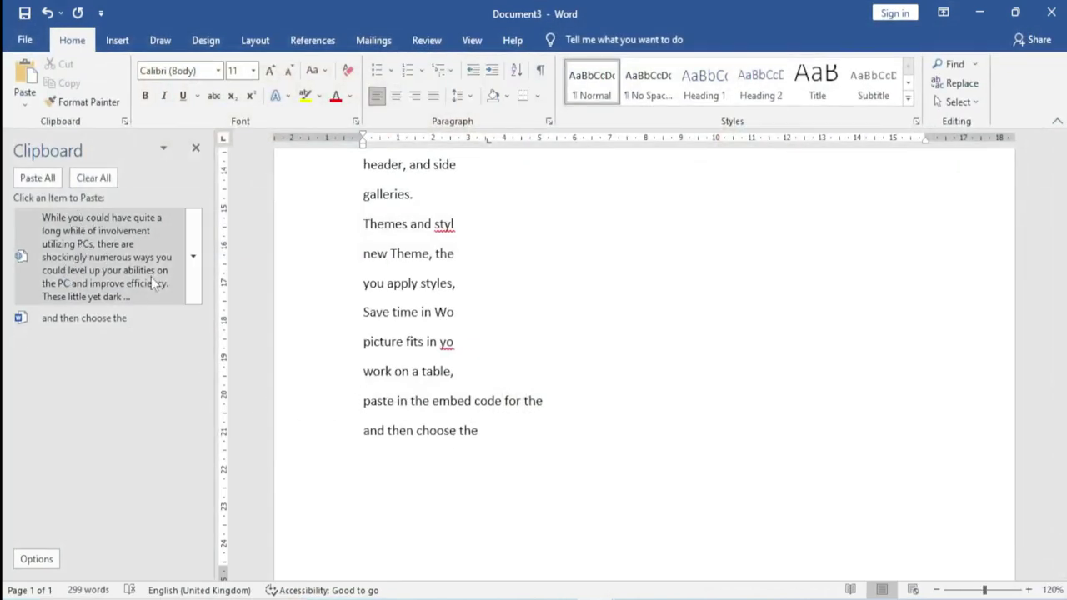
{"action": "key", "text": "ctrl+a"}
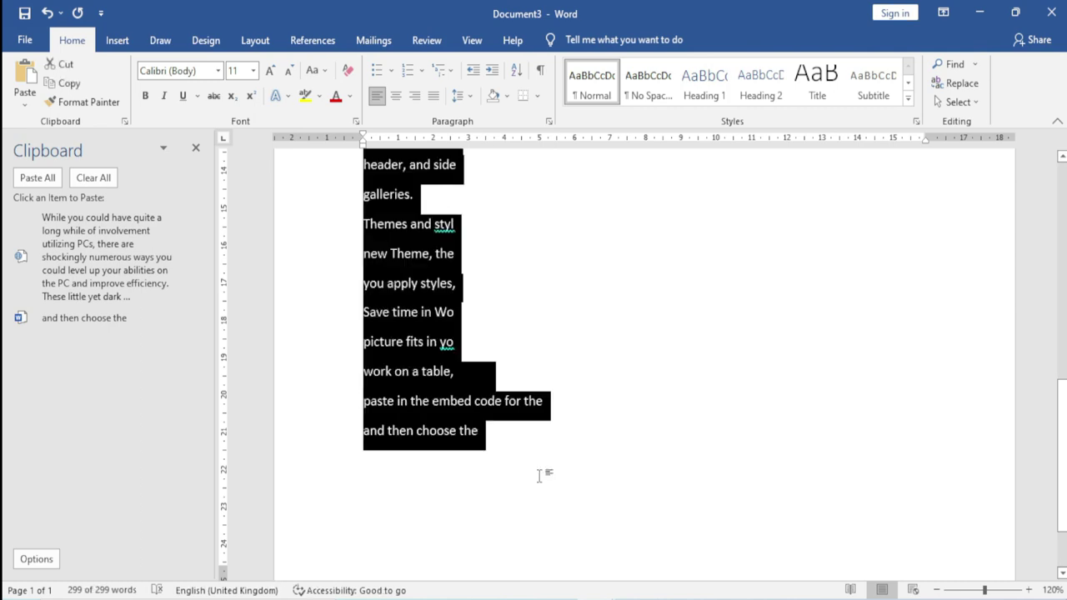
{"action": "key", "text": "Delete"}
{"action": "mouse_move", "coordinate": [107, 256]}
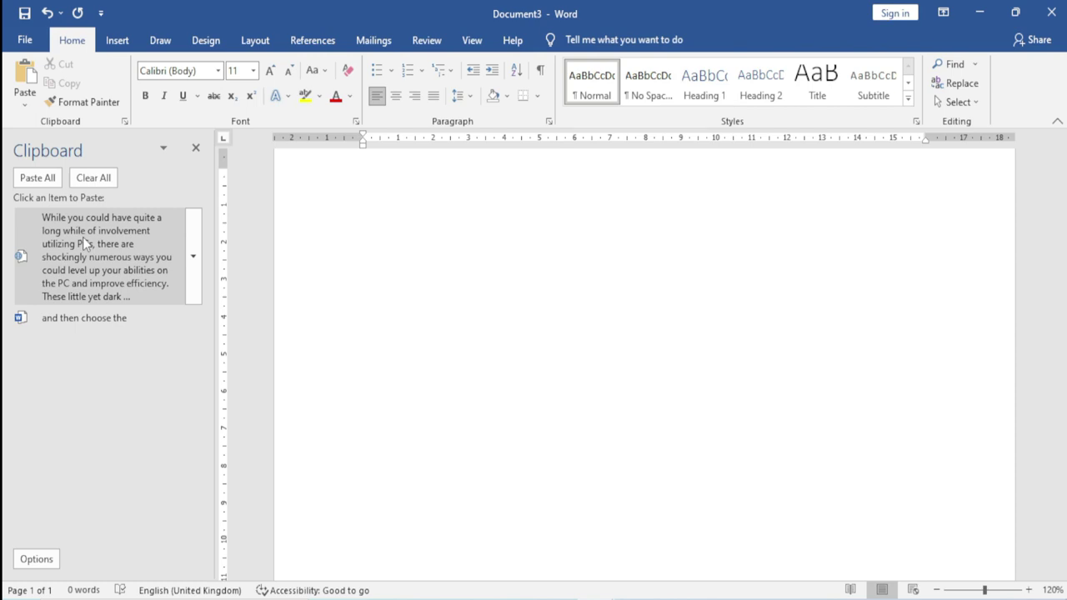
{"action": "left_click", "coordinate": [83, 236]}
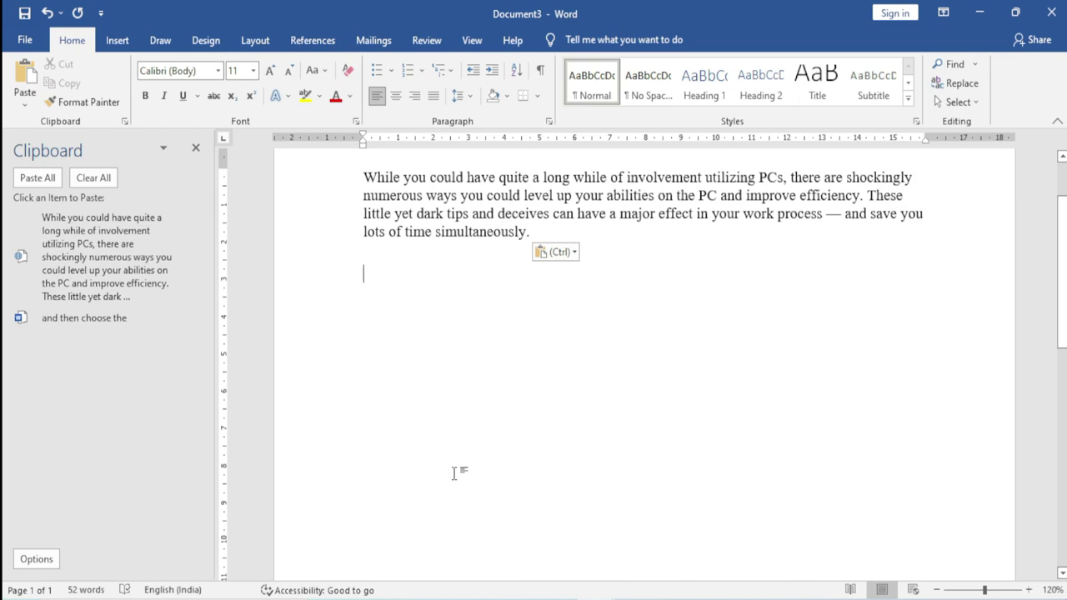
{"action": "key", "text": "super+d"}
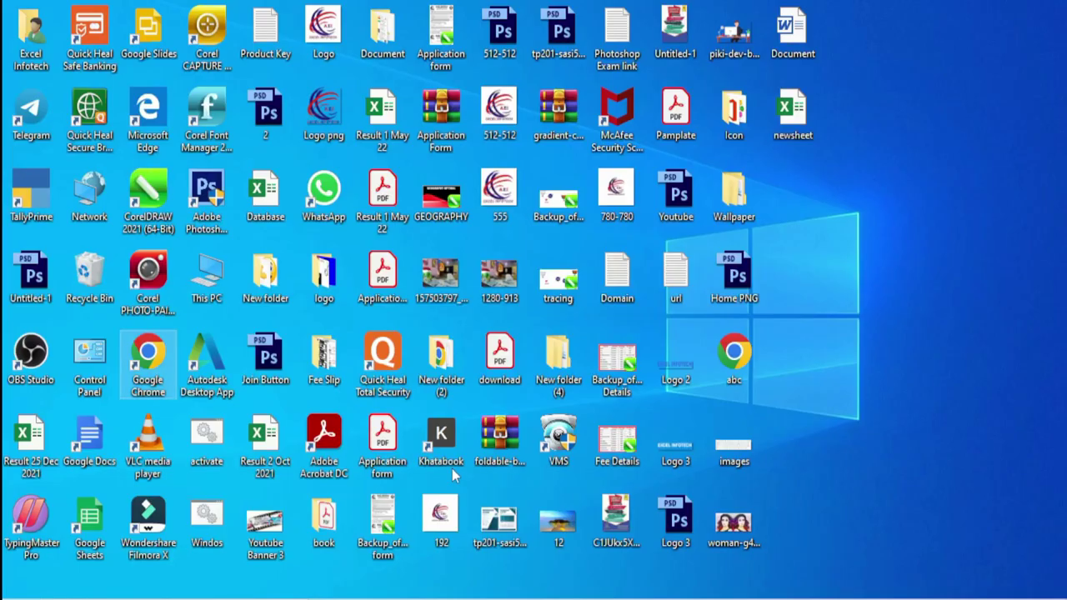
Step: Copy the name 'Result 1 May 22' of the desktop PDF file into the clipboard
{"action": "left_click", "coordinate": [383, 205]}
{"action": "left_click", "coordinate": [382, 204]}
{"action": "key", "text": "F2"}
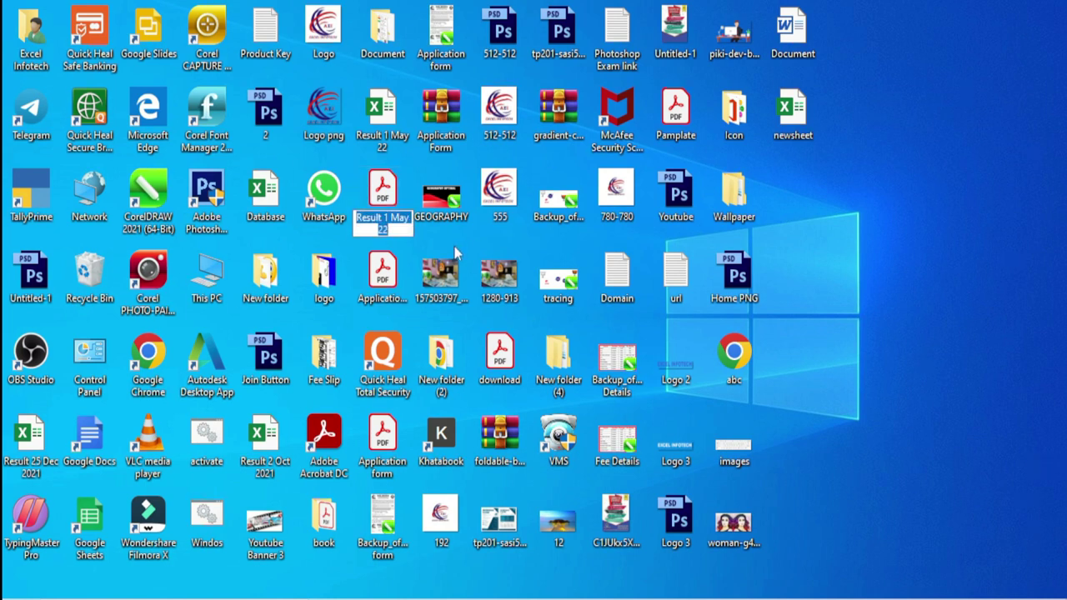
{"action": "key", "text": "ctrl+c"}
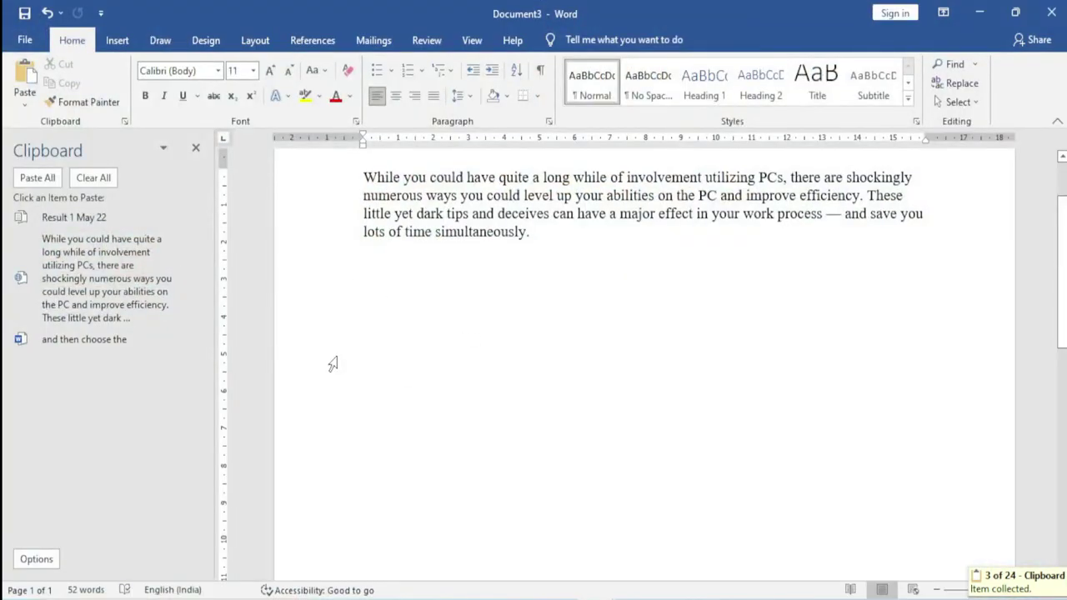
Step: Paste the 'Result 1 May 22' clipboard item under the article paragraph in Document3
{"action": "left_click", "coordinate": [99, 219]}
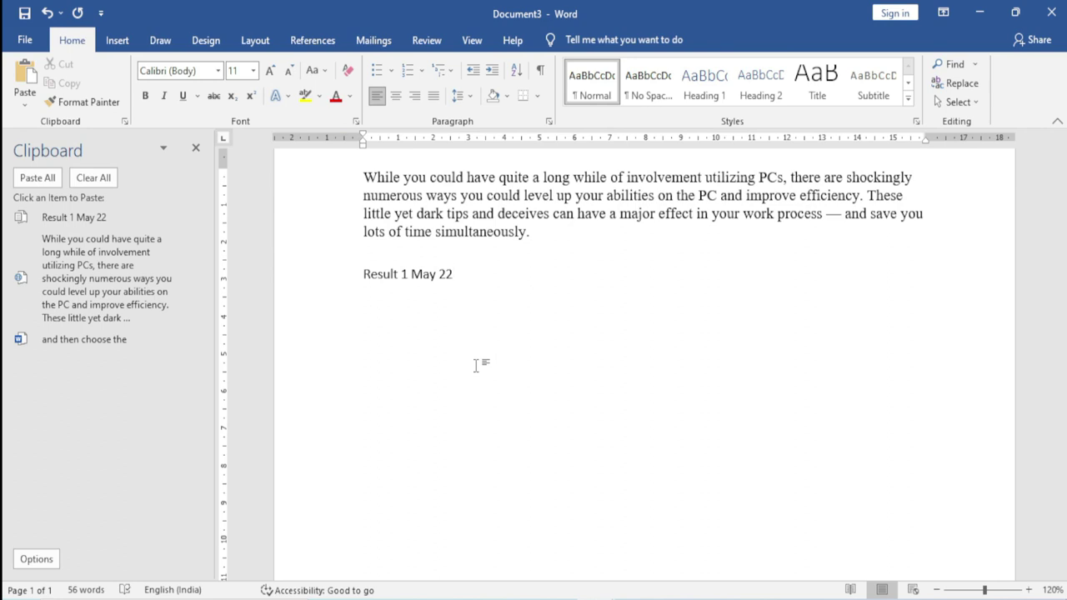
{"action": "scroll", "coordinate": [476, 364], "scroll_direction": "up", "scroll_amount": 2}
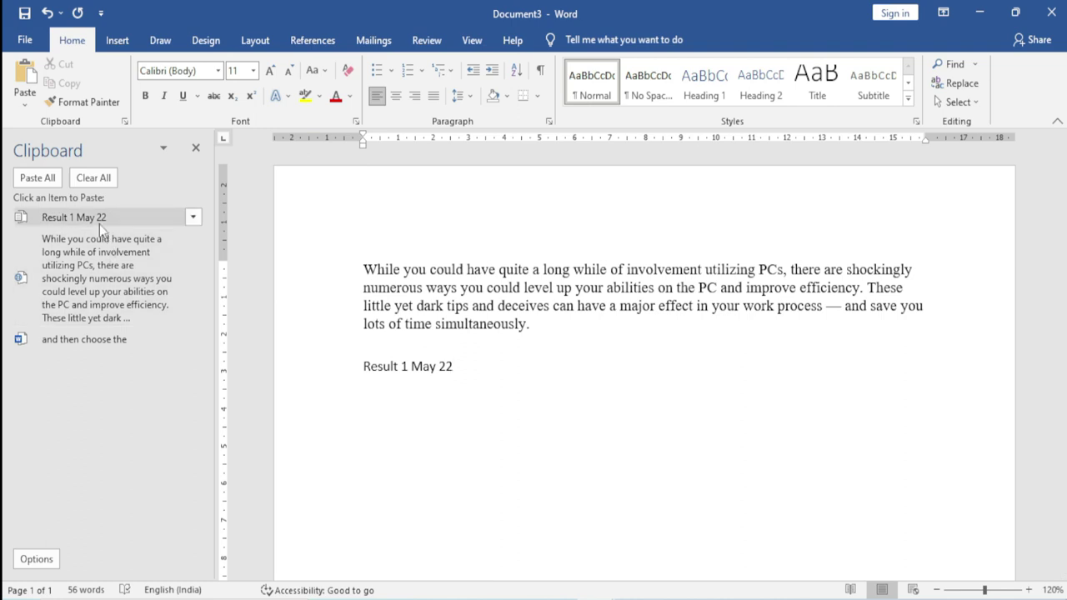
Step: Paste a second copy of the article paragraph under 'Result 1 May 22' and close the Clipboard pane
{"action": "key", "text": "Return"}
{"action": "key", "text": "Return"}
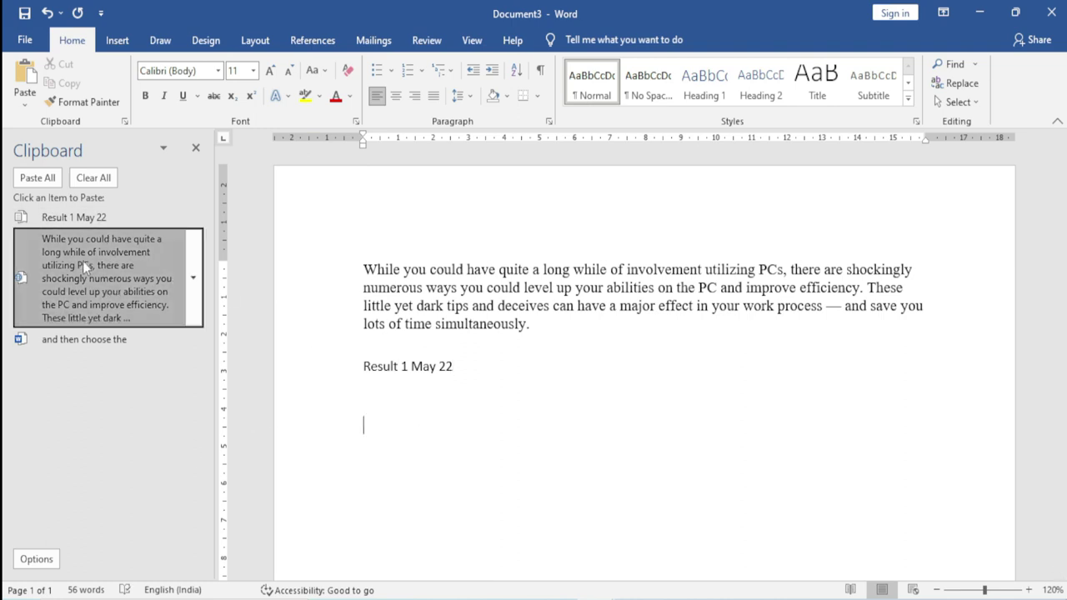
{"action": "left_click", "coordinate": [83, 261]}
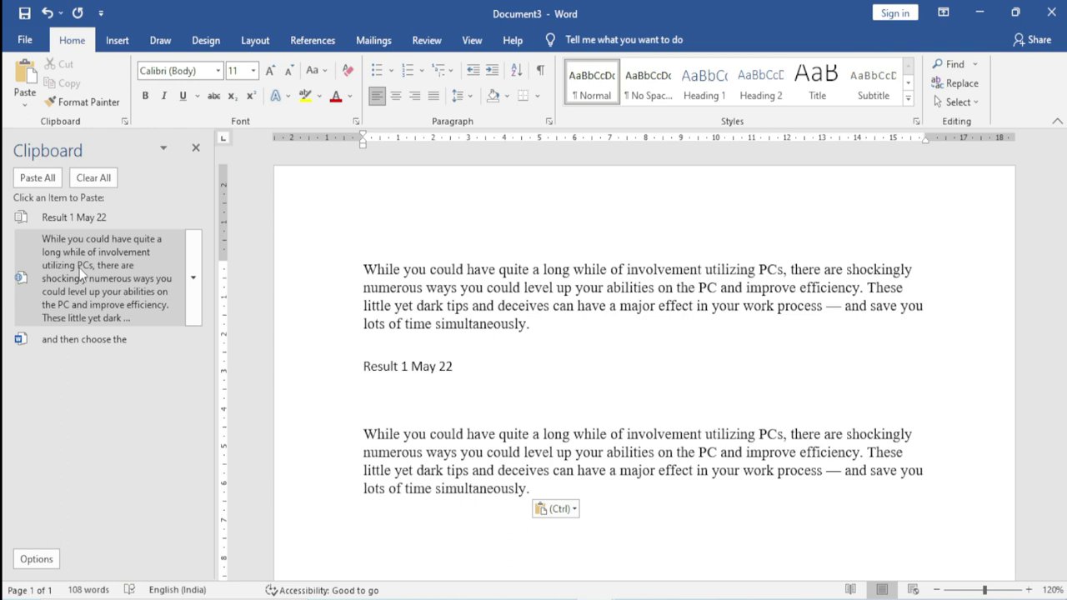
{"action": "left_click", "coordinate": [196, 147]}
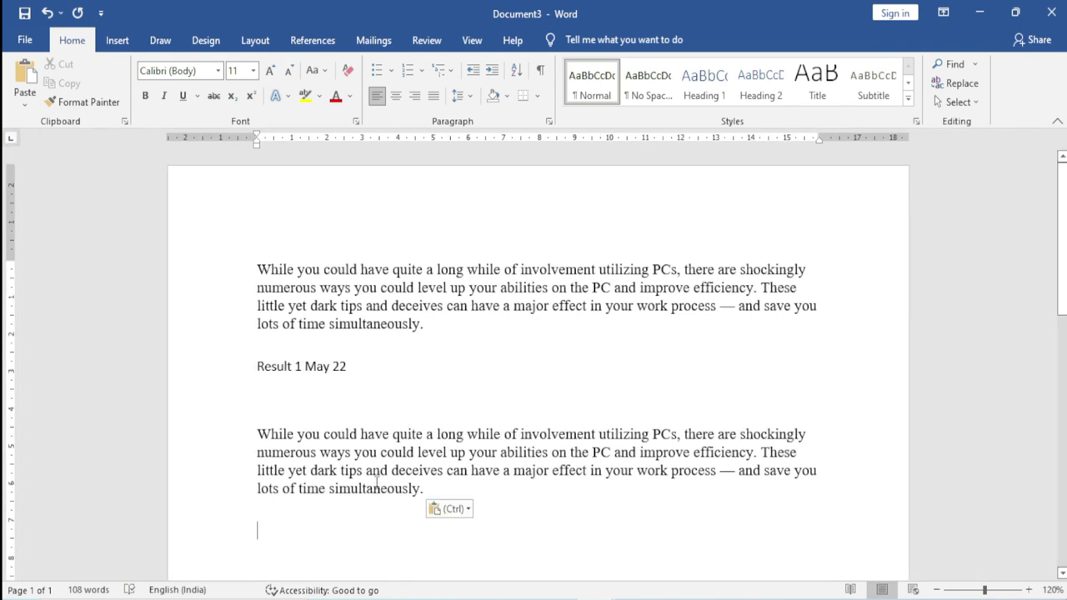